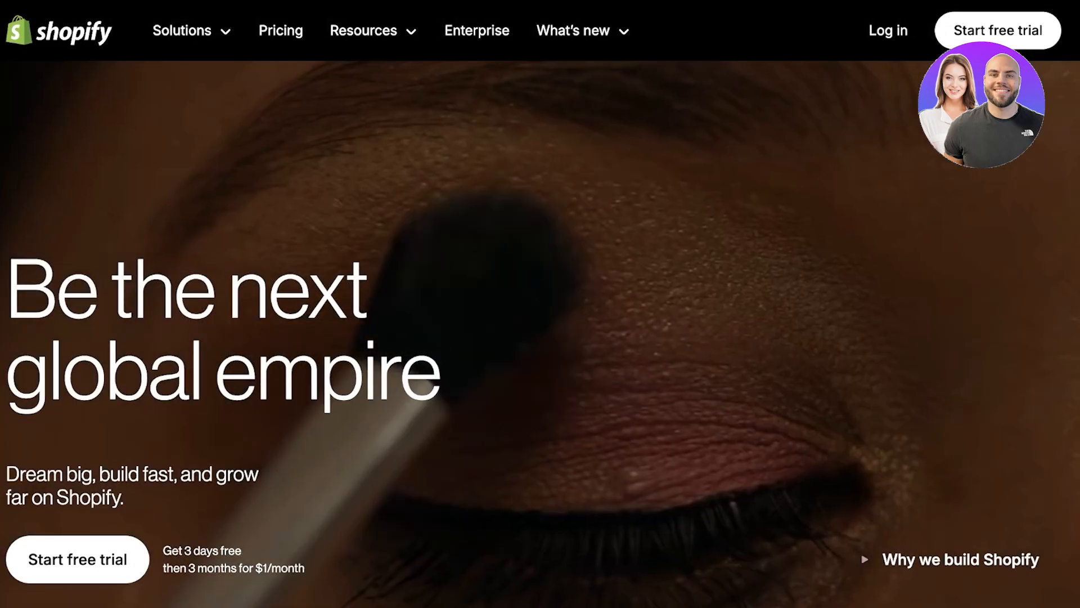
# - Choose an online store as the place to sell and continue the store setup
pyautogui.scroll(-1, 540, 335)
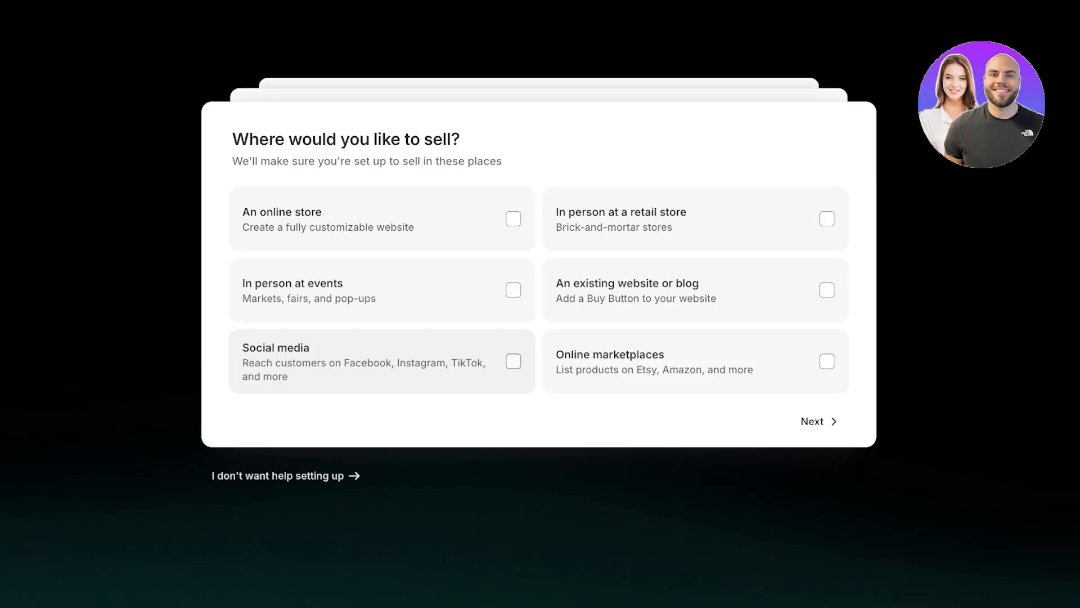
pyautogui.click(382, 219)
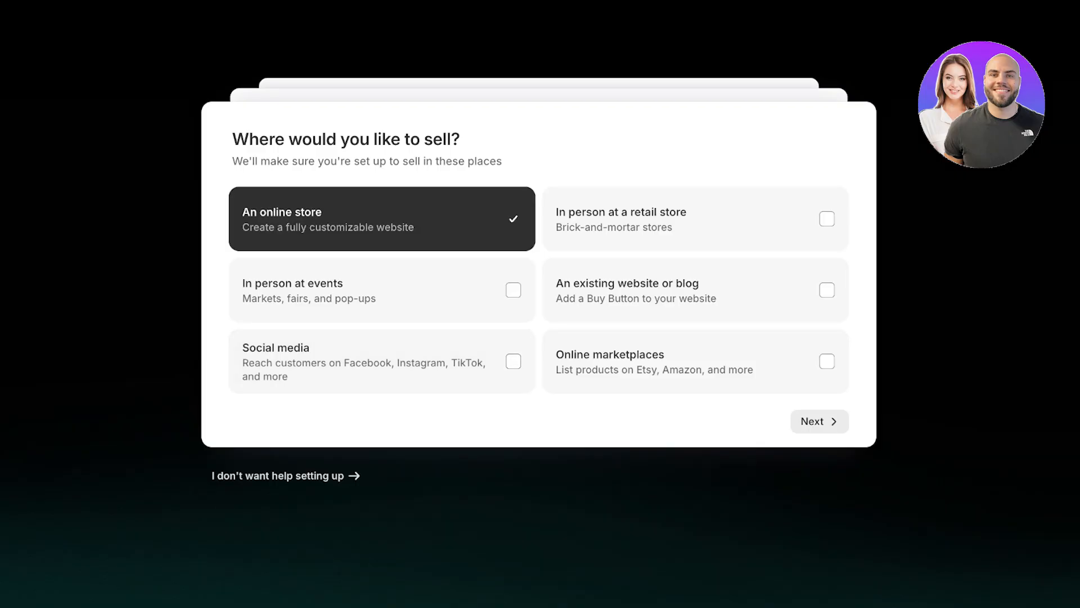
pyautogui.click(820, 422)
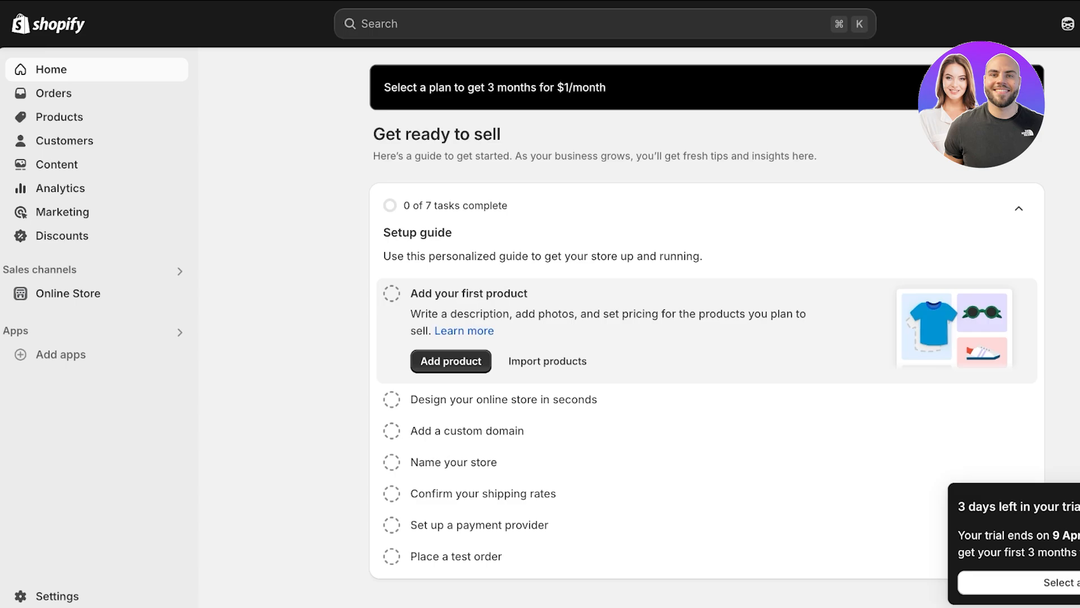
# - Open the online store's themes and browse the popular free themes offered there
pyautogui.click(68, 293)
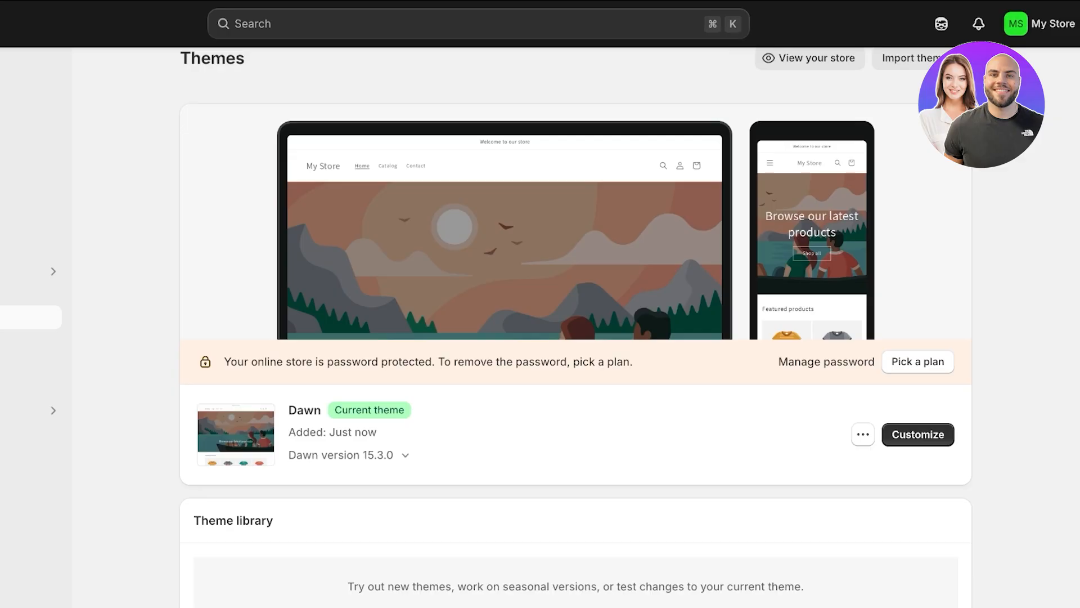
pyautogui.scroll(-10, 576, 326)
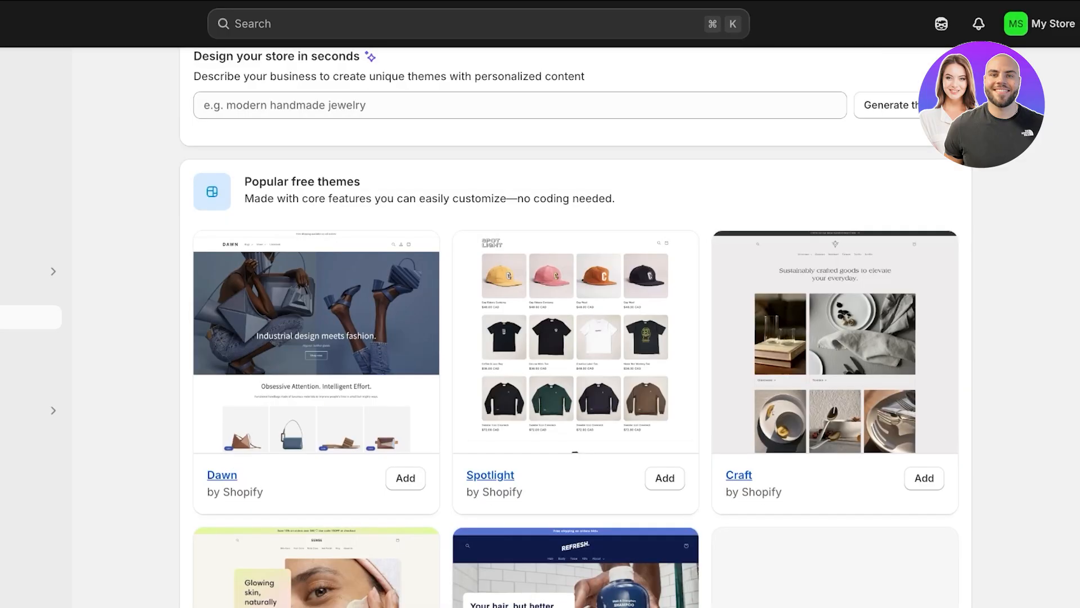
pyautogui.scroll(-4, 570, 326)
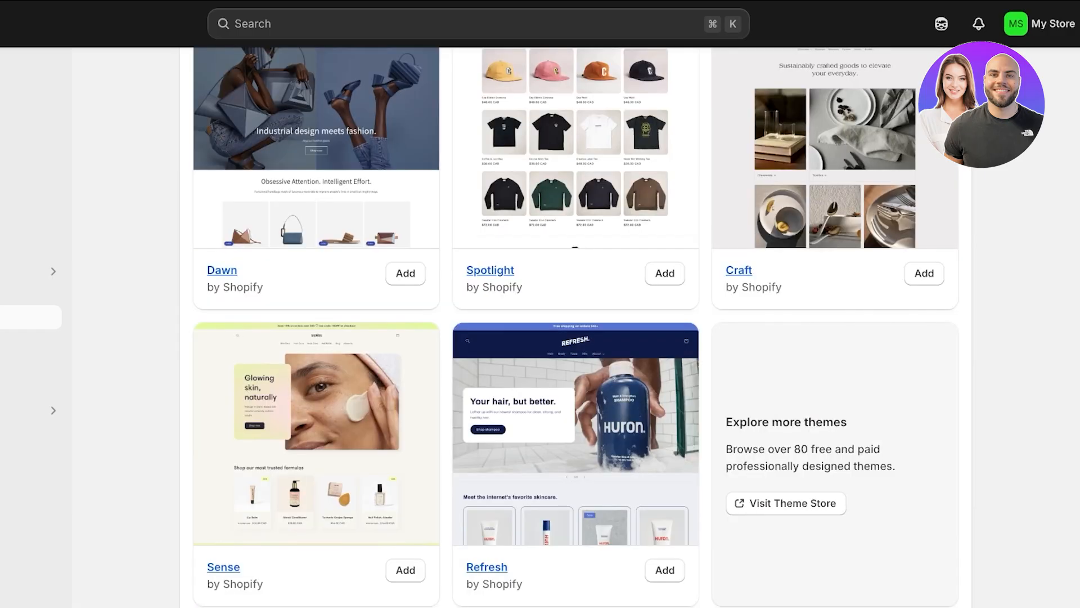
pyautogui.scroll(3, 570, 327)
pyautogui.scroll(-4, 569, 326)
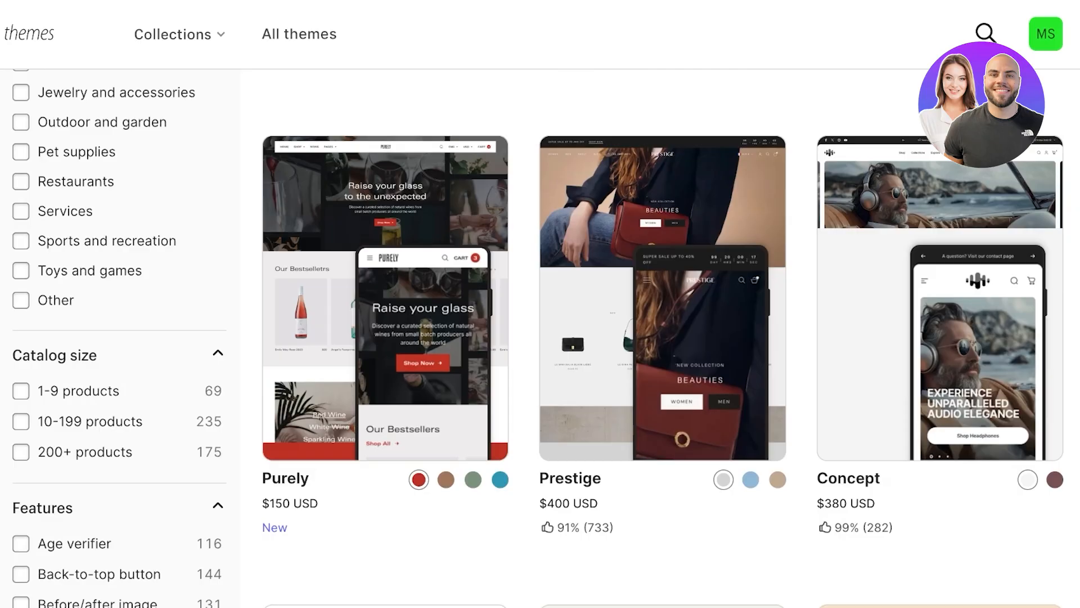
# - Browse the free themes in the Theme Store, and return to the store's own Themes page to review the current theme
pyautogui.scroll(8, 662, 337)
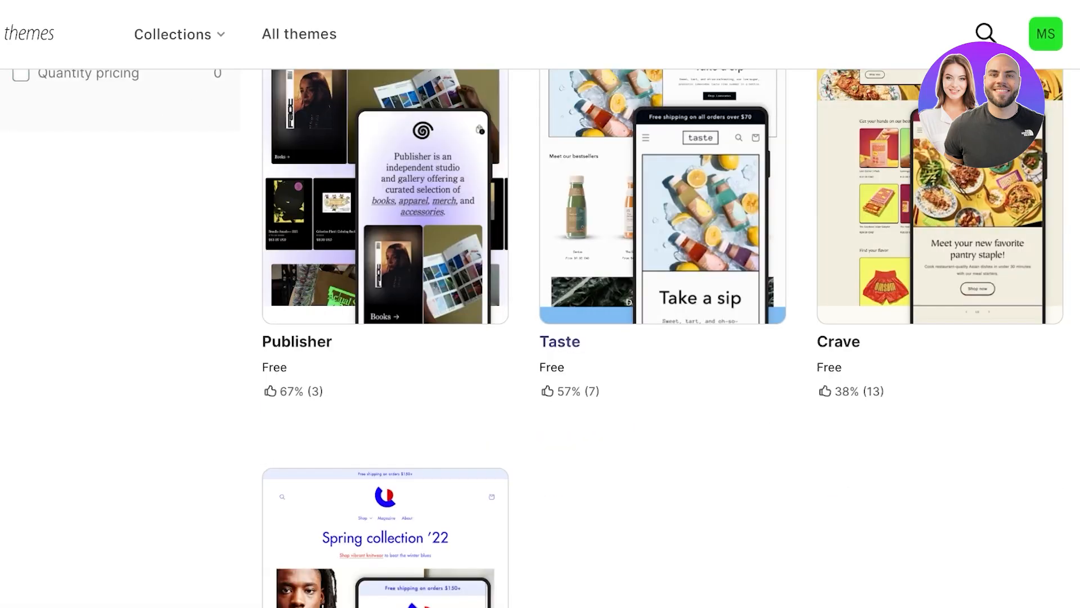
pyautogui.scroll(-3, 663, 337)
pyautogui.scroll(15, 663, 338)
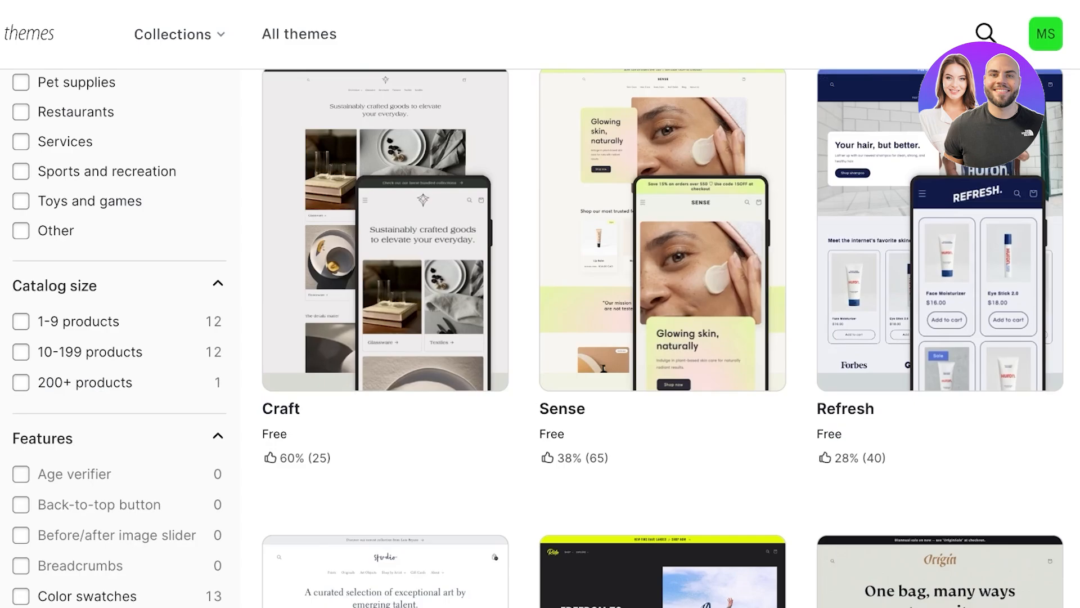
pyautogui.scroll(12, 662, 337)
pyautogui.scroll(-4, 662, 338)
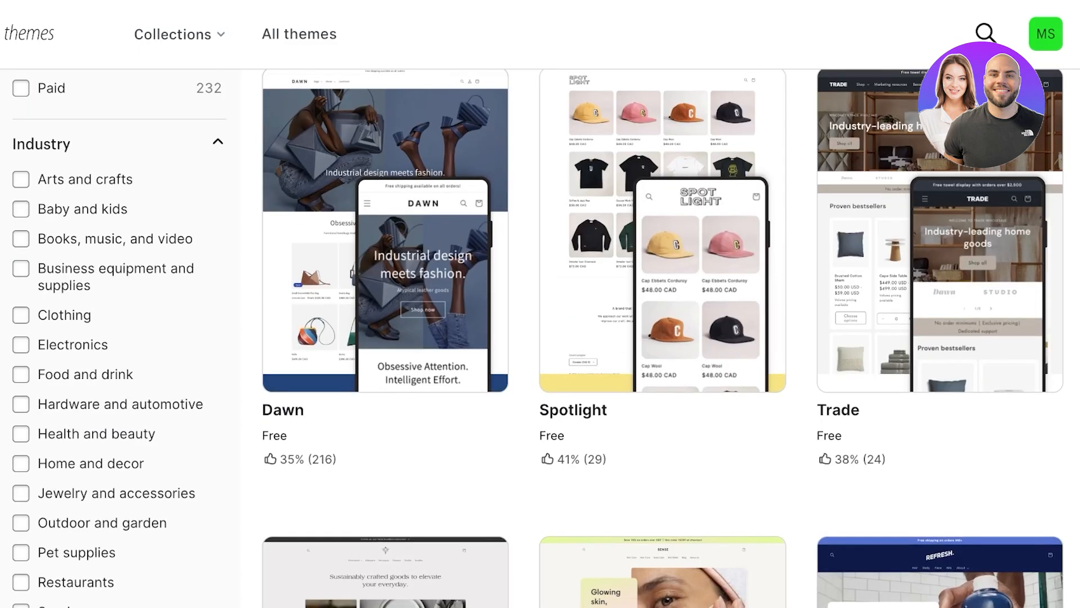
pyautogui.scroll(2, 662, 337)
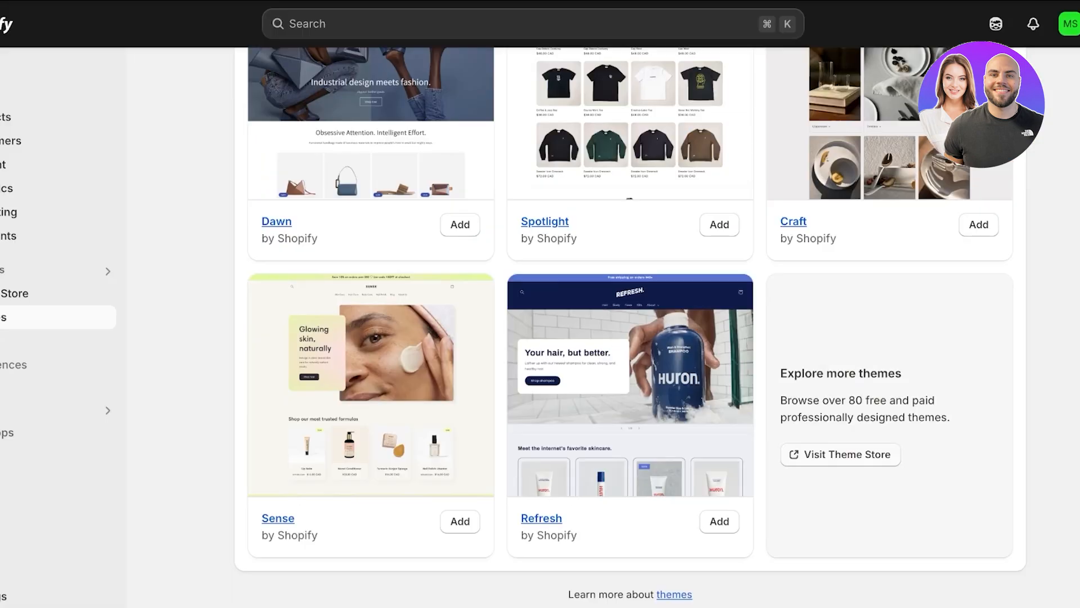
pyautogui.scroll(11, 630, 327)
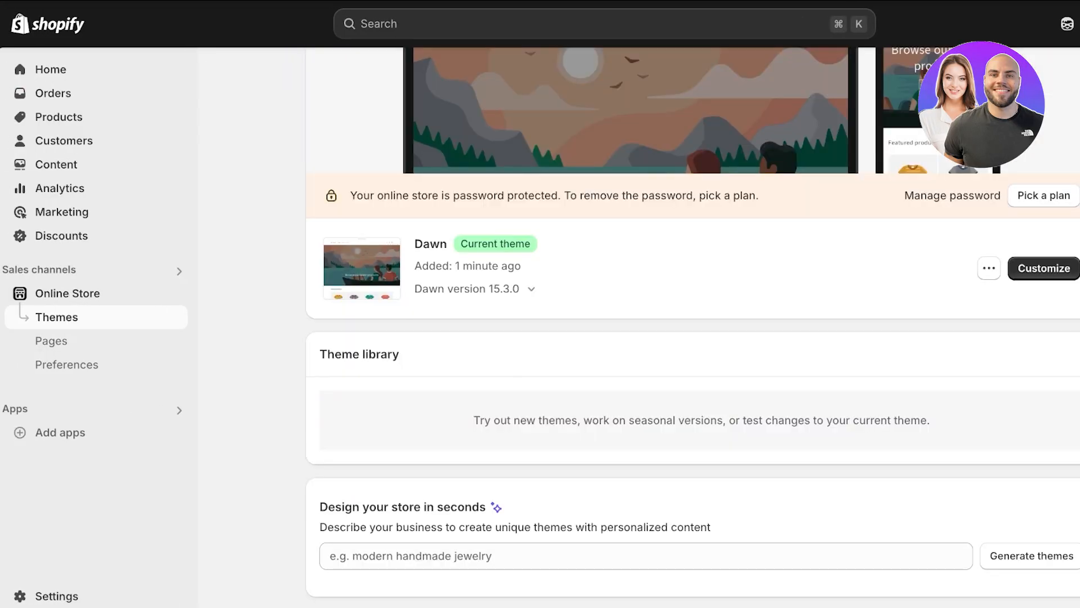
pyautogui.scroll(4, 692, 326)
pyautogui.scroll(-7, 692, 326)
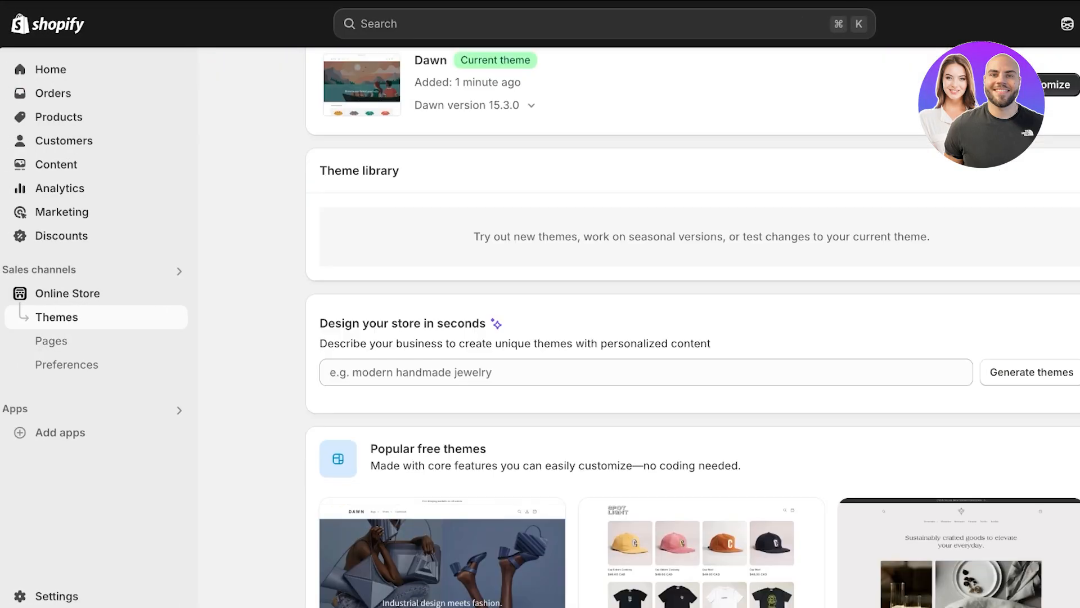
pyautogui.scroll(1, 692, 326)
pyautogui.scroll(6, 692, 326)
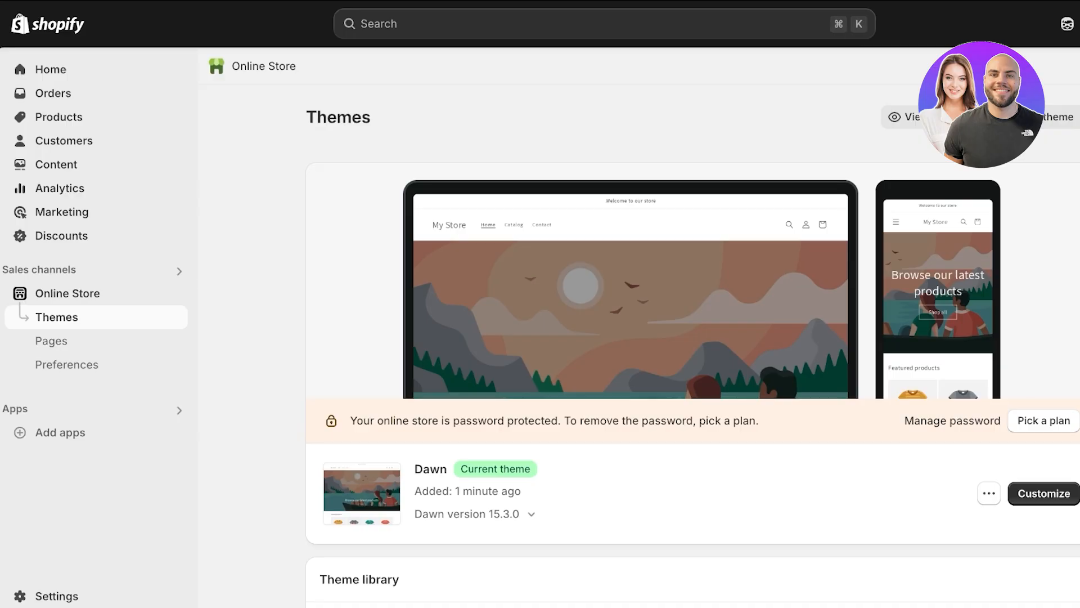
# - Generate personalized themes from the description "A classic clothing store with beautiful tailored clothing and haute cotoure items"
pyautogui.scroll(-3, 692, 346)
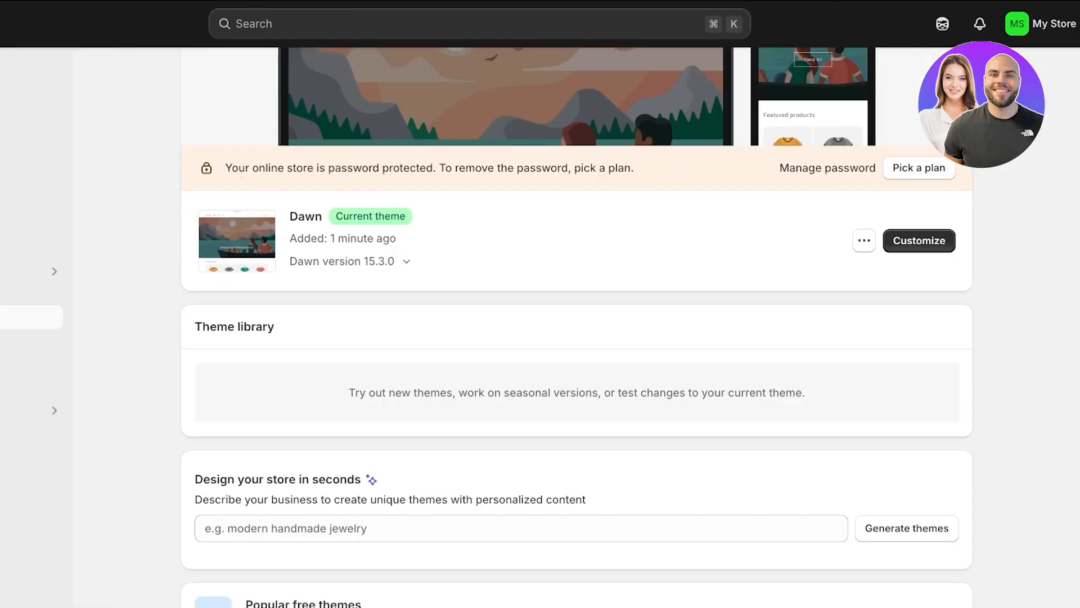
pyautogui.scroll(-1, 692, 346)
pyautogui.scroll(-1, 576, 328)
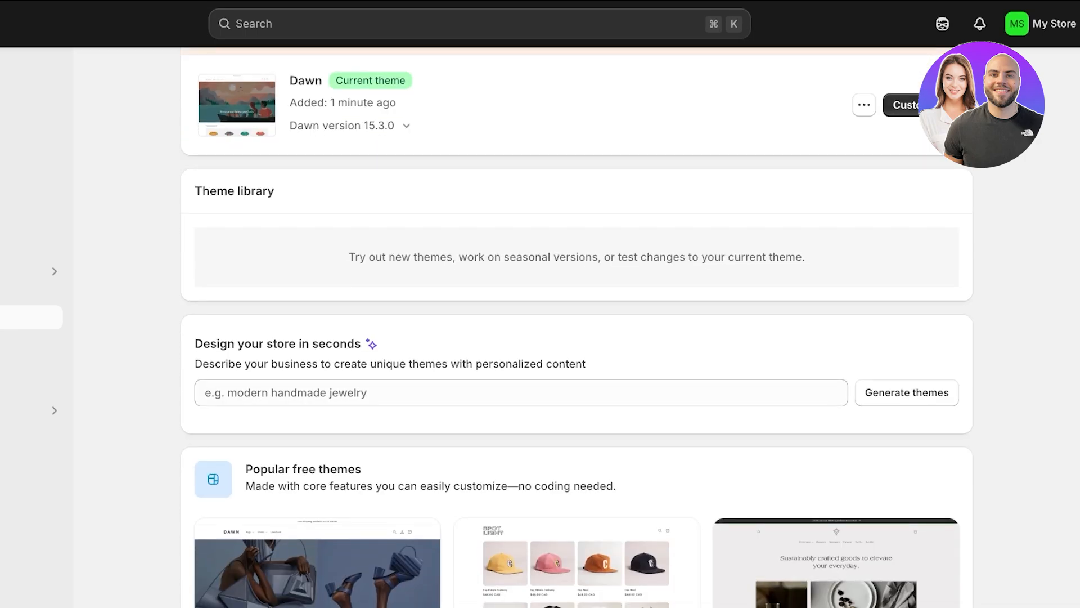
pyautogui.click(521, 393)
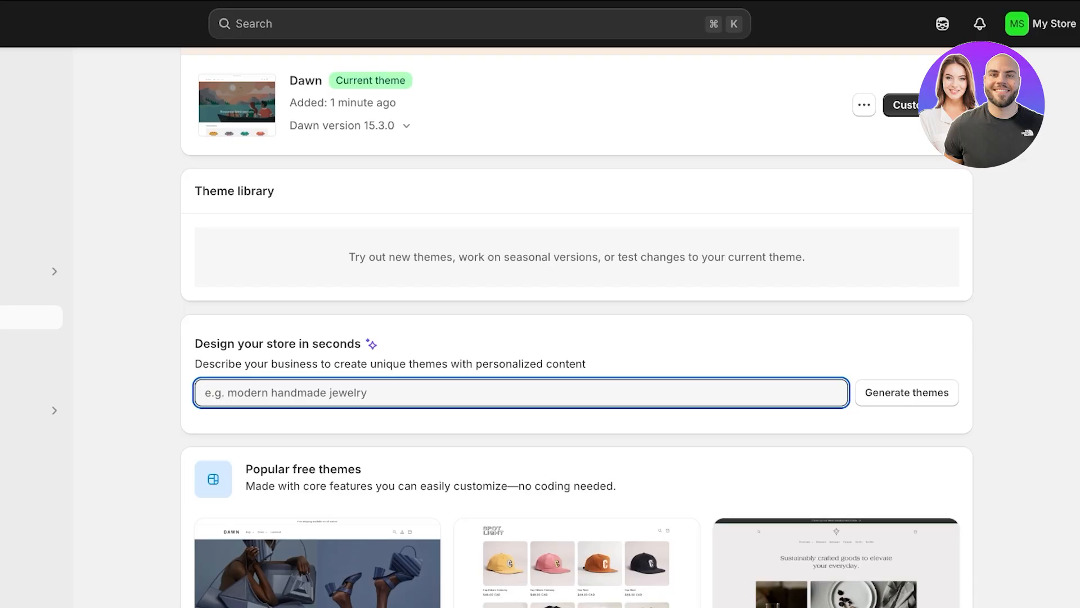
pyautogui.write('I')
pyautogui.press('BackSpace')
pyautogui.press('BackSpace')
pyautogui.write('A mod')
pyautogui.press('BackSpace')
pyautogui.press('BackSpace')
pyautogui.press('BackSpace')
pyautogui.write('c')
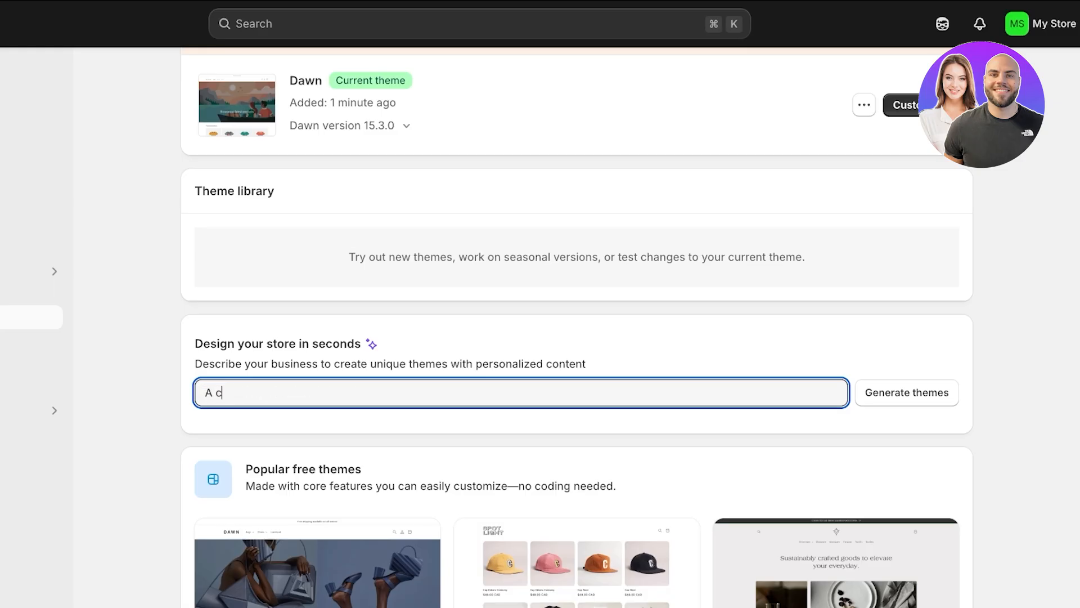
pyautogui.write('lassic clothing store with beau')
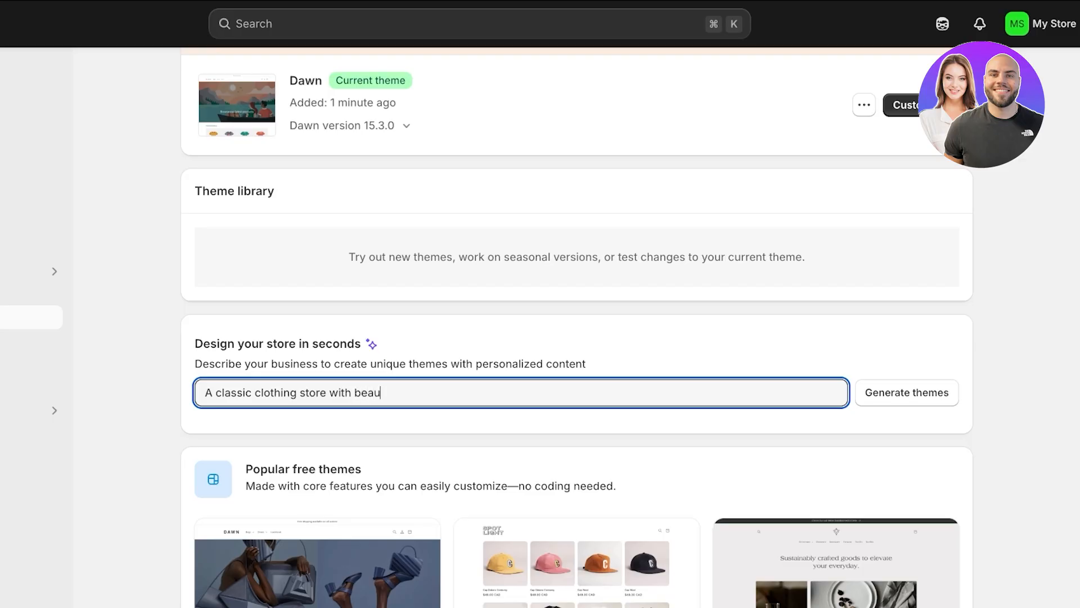
pyautogui.write('tiful tailored clothing and art')
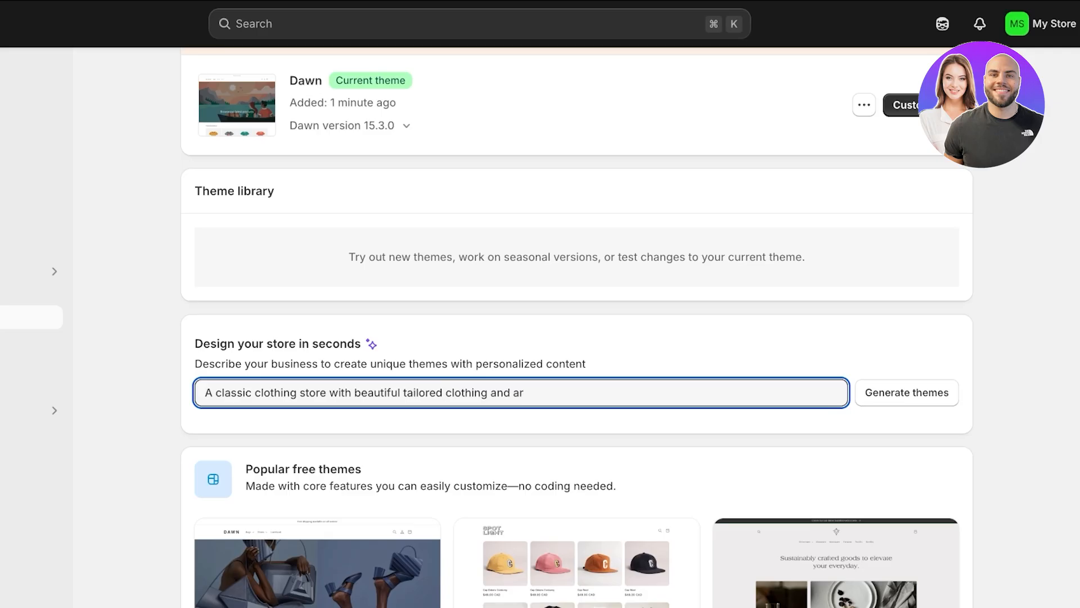
pyautogui.write('isal')
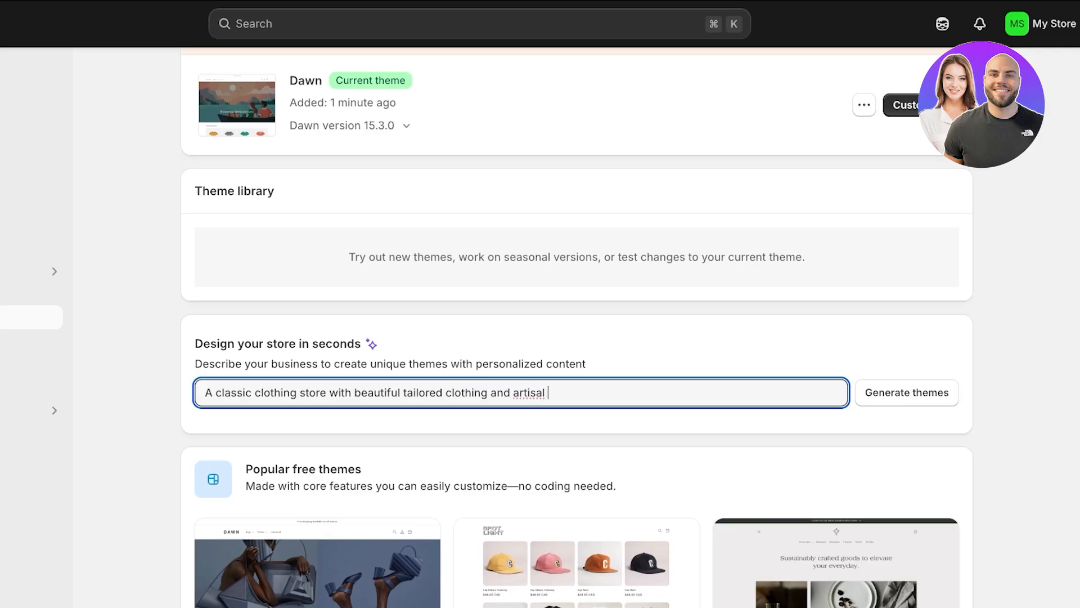
pyautogui.press('BackSpace')
pyautogui.press('BackSpace')
pyautogui.press('BackSpace')
pyautogui.press('BackSpace')
pyautogui.press('BackSpace')
pyautogui.press('BackSpace')
pyautogui.press('BackSpace')
pyautogui.press('BackSpace')
pyautogui.write('haute coute')
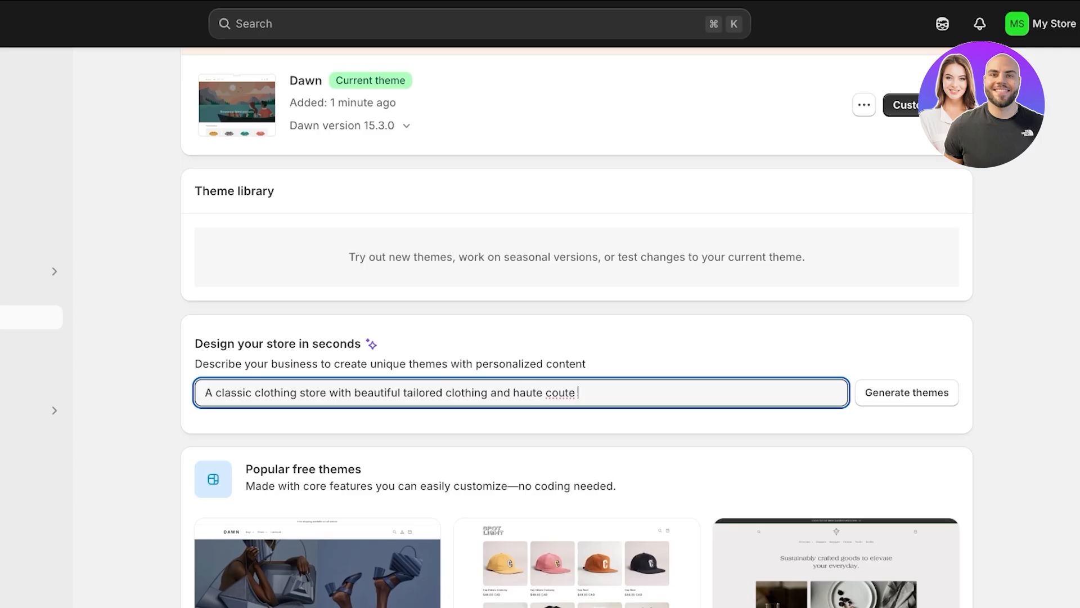
pyautogui.press('BackSpace')
pyautogui.press('BackSpace')
pyautogui.press('BackSpace')
pyautogui.press('BackSpace')
pyautogui.write('toure items')
pyautogui.press('Return')
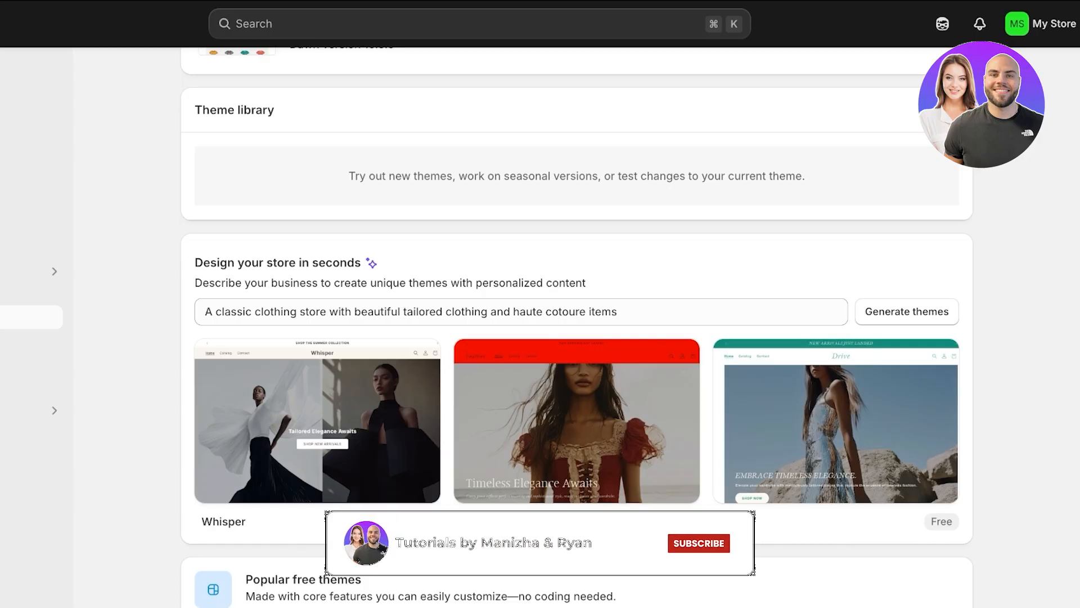
# - Preview the demo of the generated Drive theme and try that theme on the store
pyautogui.scroll(-1, 315, 428)
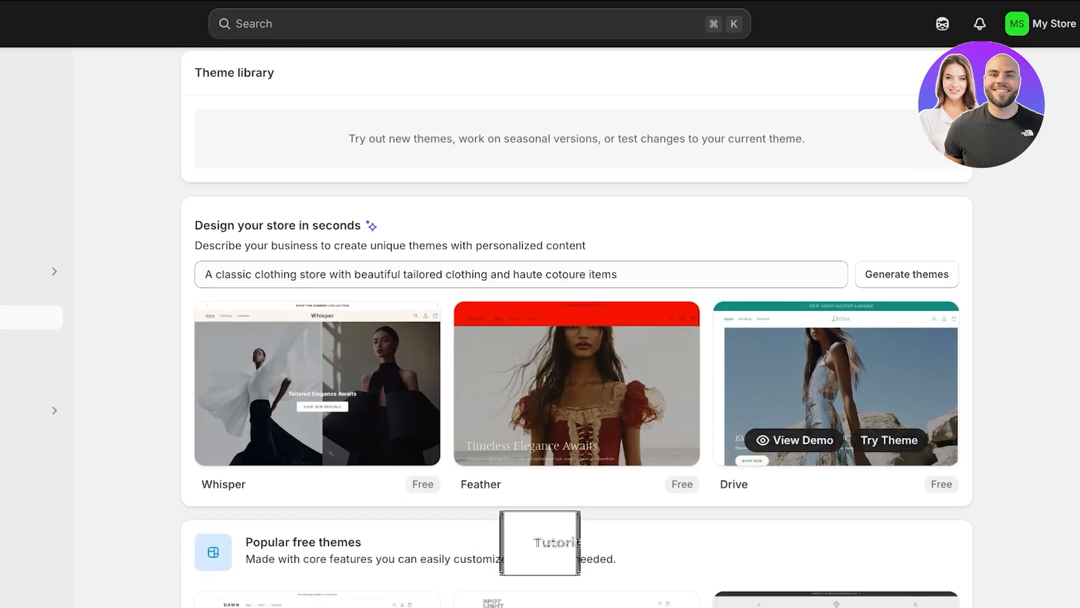
pyautogui.scroll(-2, 835, 434)
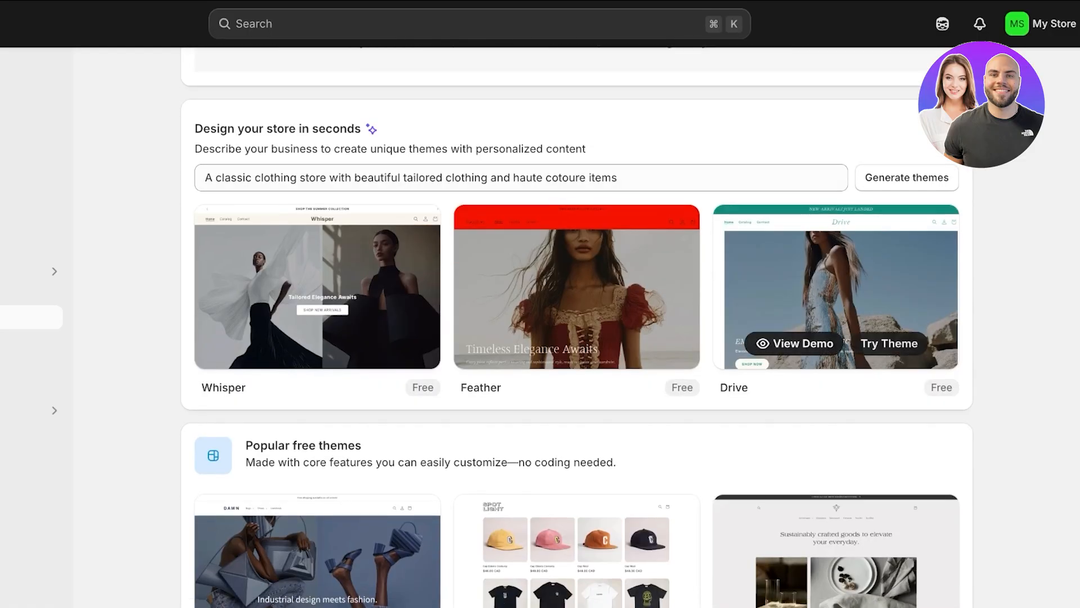
pyautogui.click(795, 343)
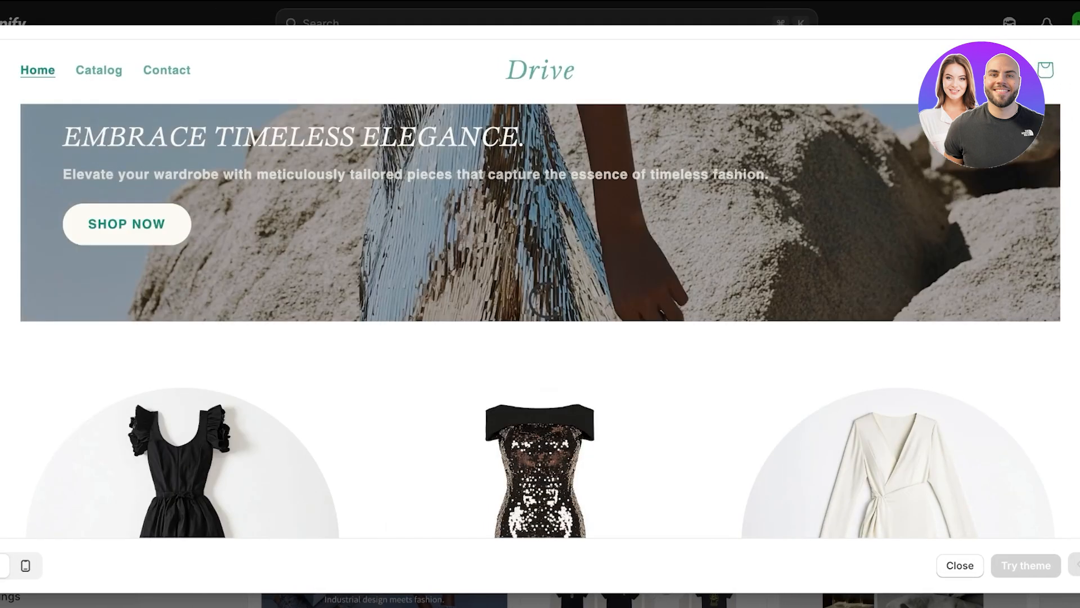
pyautogui.scroll(-10, 540, 338)
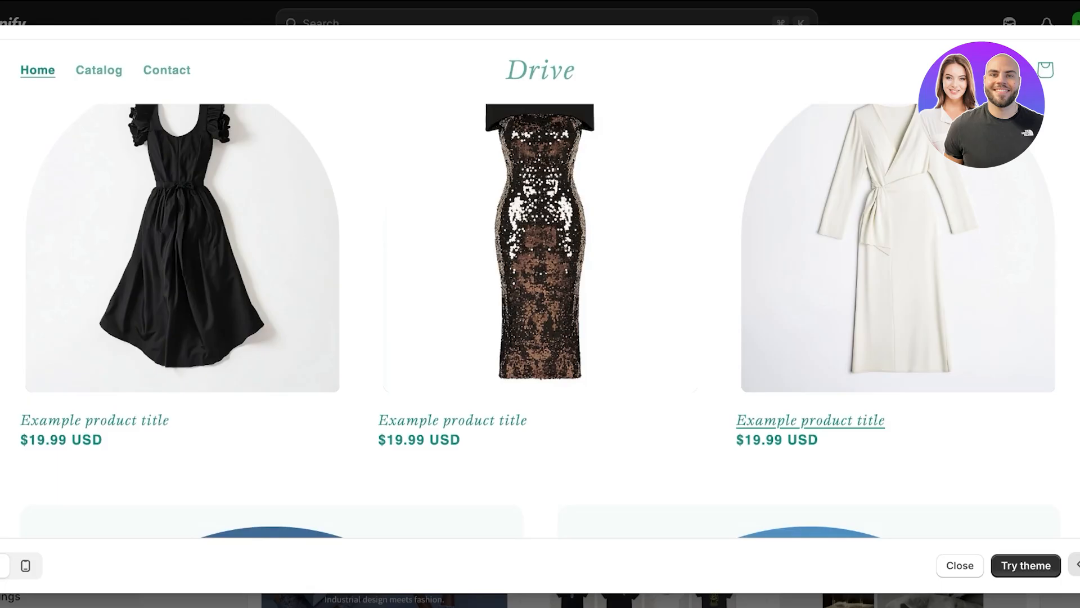
pyautogui.scroll(-15, 540, 321)
pyautogui.scroll(12, 541, 320)
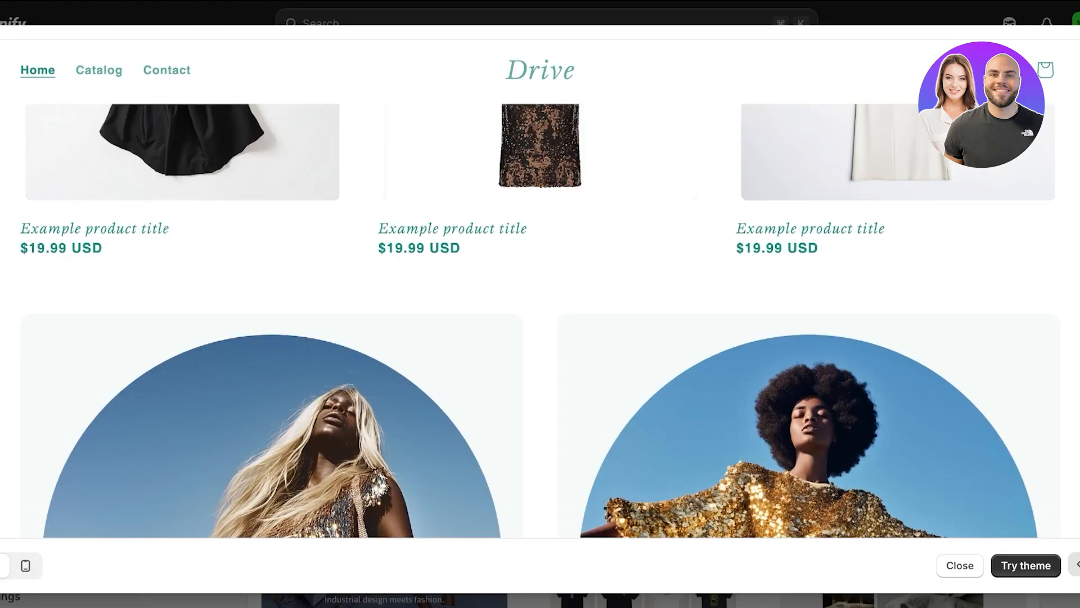
pyautogui.scroll(10, 540, 321)
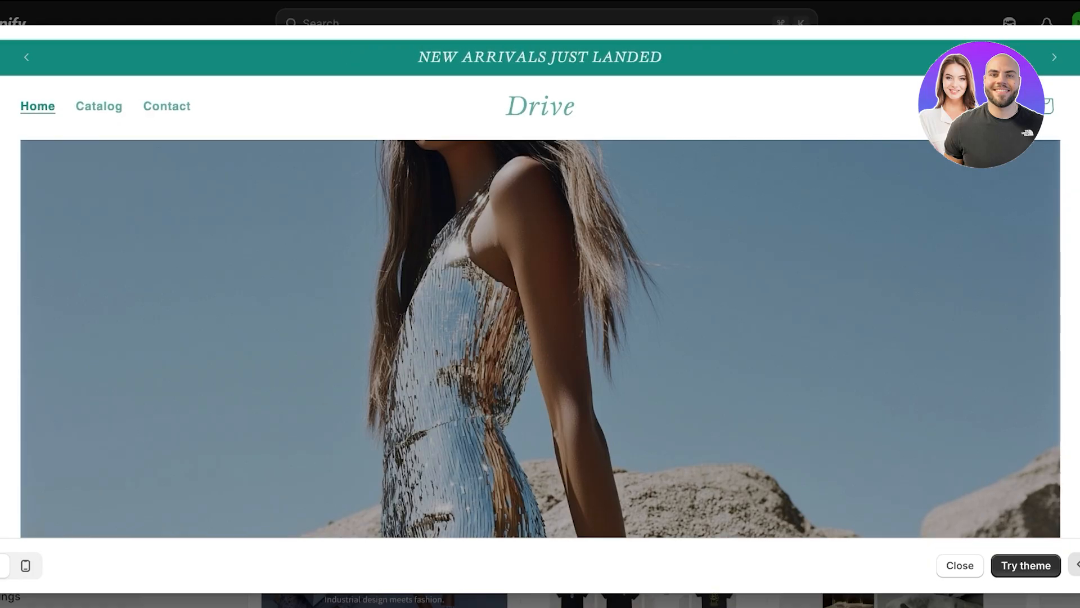
pyautogui.click(1026, 566)
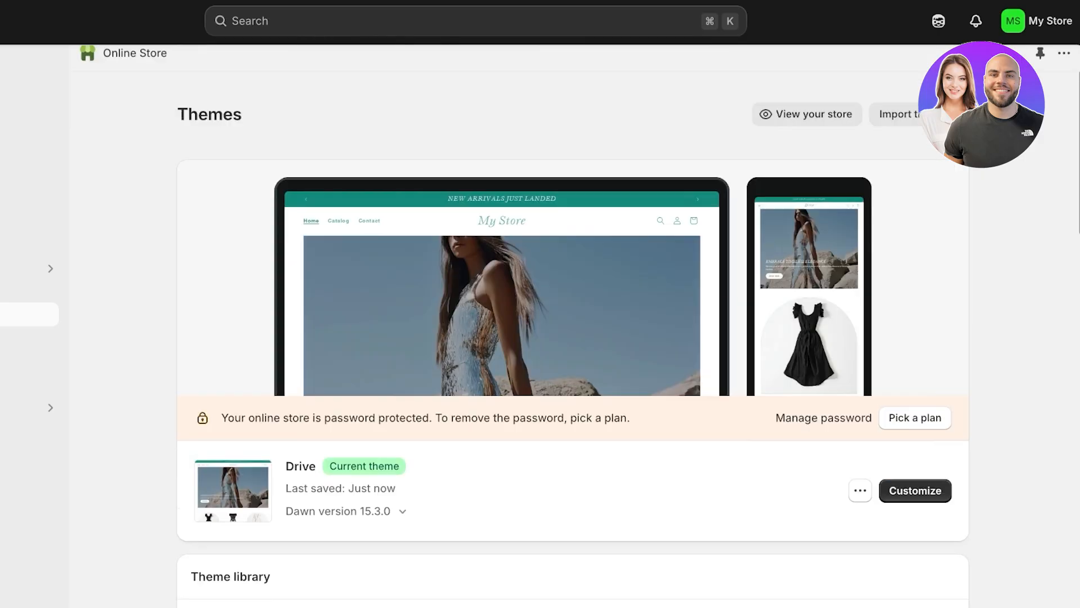
pyautogui.scroll(-2, 572, 326)
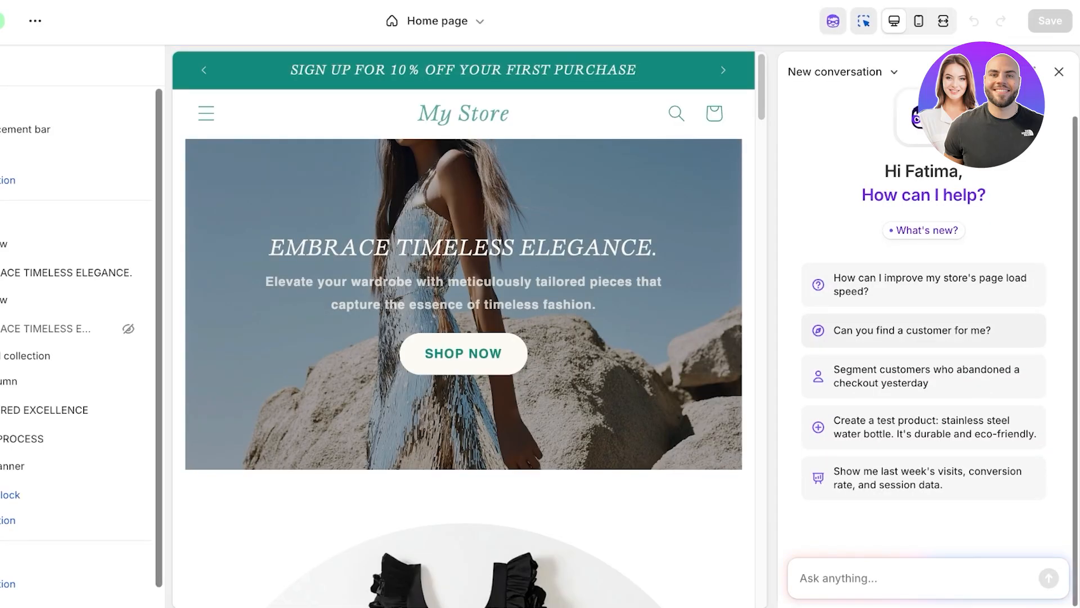
# - Ask the assistant how to improve the store's page load speed, and start a new conversation
pyautogui.click(924, 285)
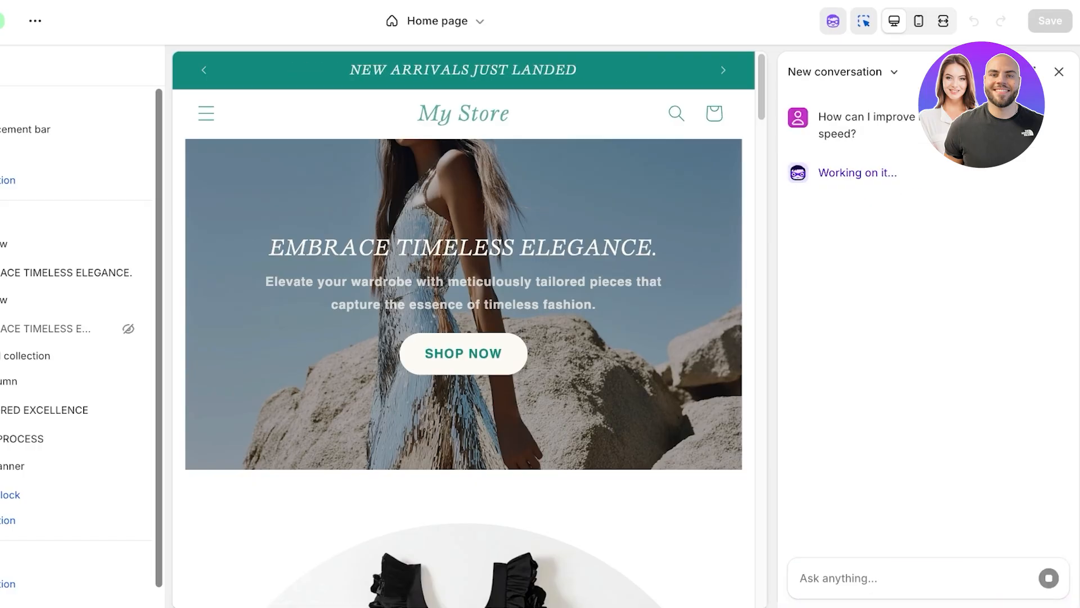
pyautogui.click(1029, 71)
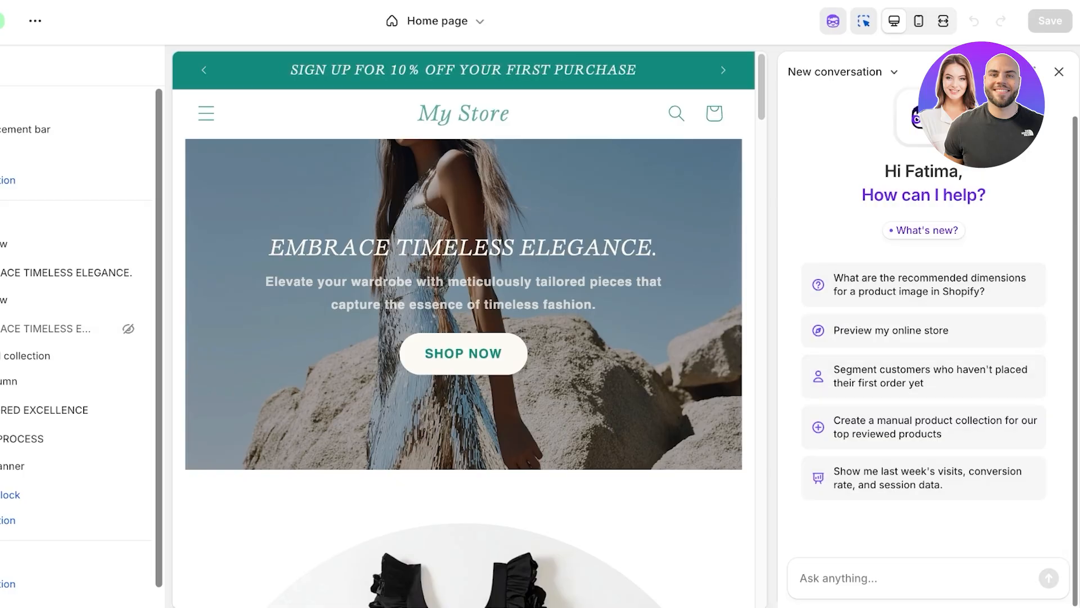
# - Close the assistant and select the header section on the home page in the theme editor
pyautogui.click(1058, 72)
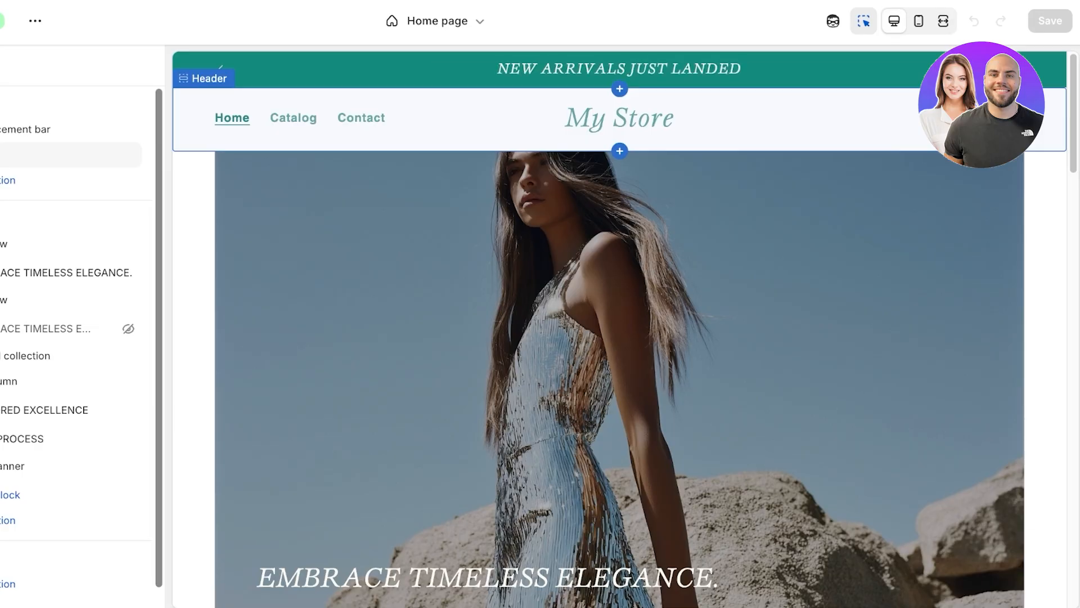
pyautogui.click(619, 119)
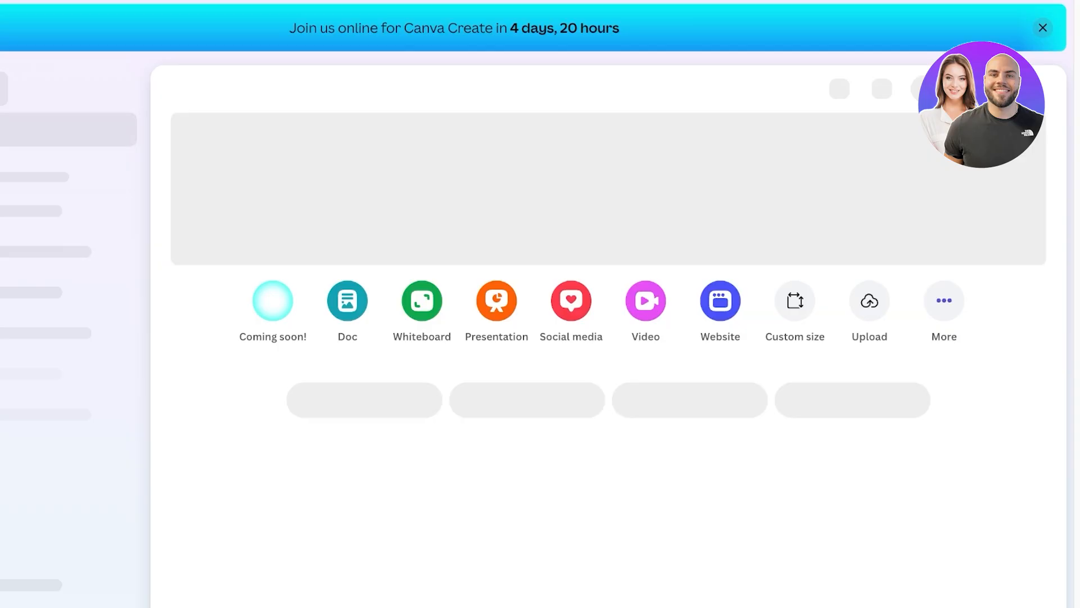
# - Search Canva for "logo" and look through the available logo templates
pyautogui.write('go')
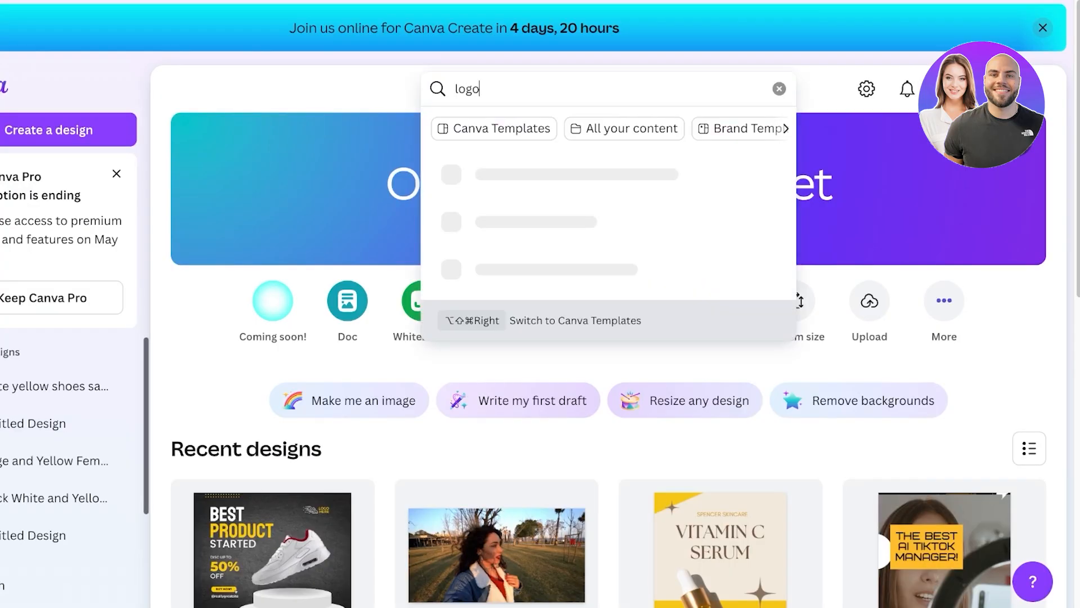
pyautogui.press('Return')
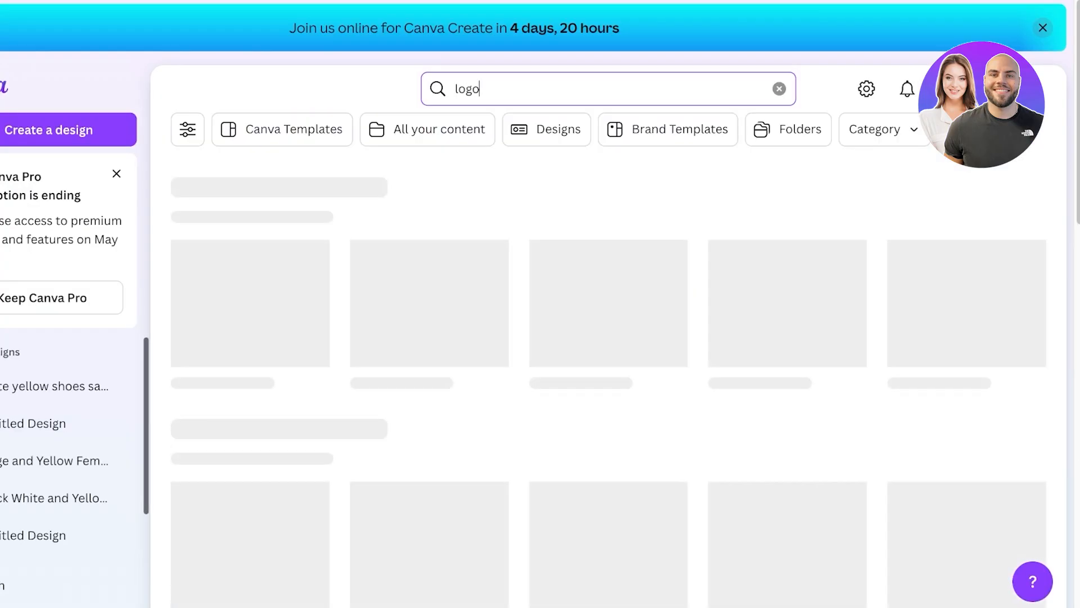
pyautogui.scroll(-8, 608, 337)
pyautogui.click(455, 89)
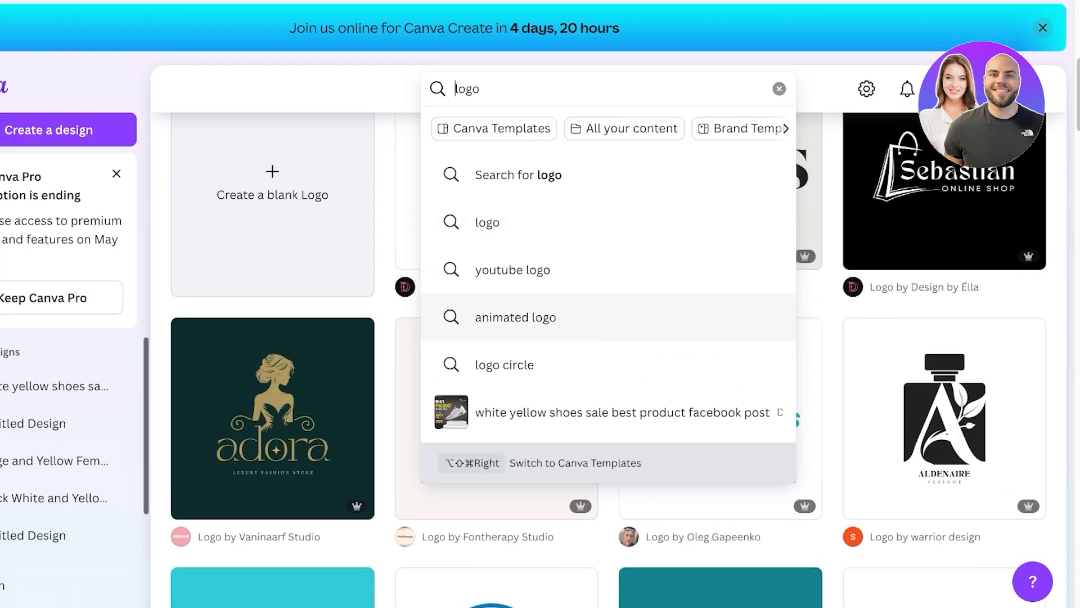
pyautogui.scroll(-3, 341, 368)
pyautogui.scroll(-5, 607, 360)
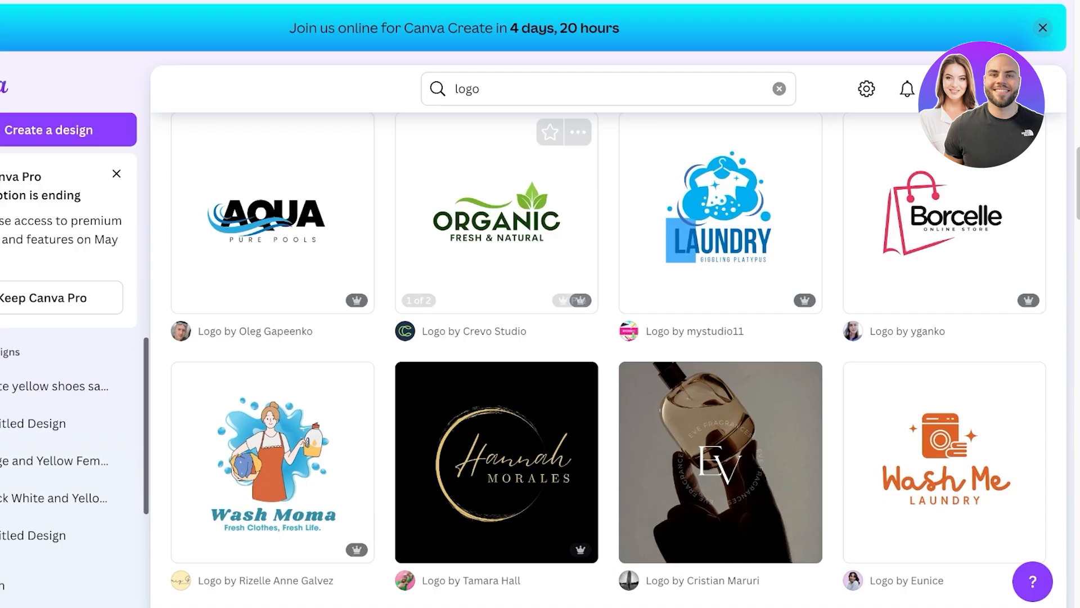
pyautogui.scroll(-5, 608, 360)
pyautogui.scroll(-10, 608, 361)
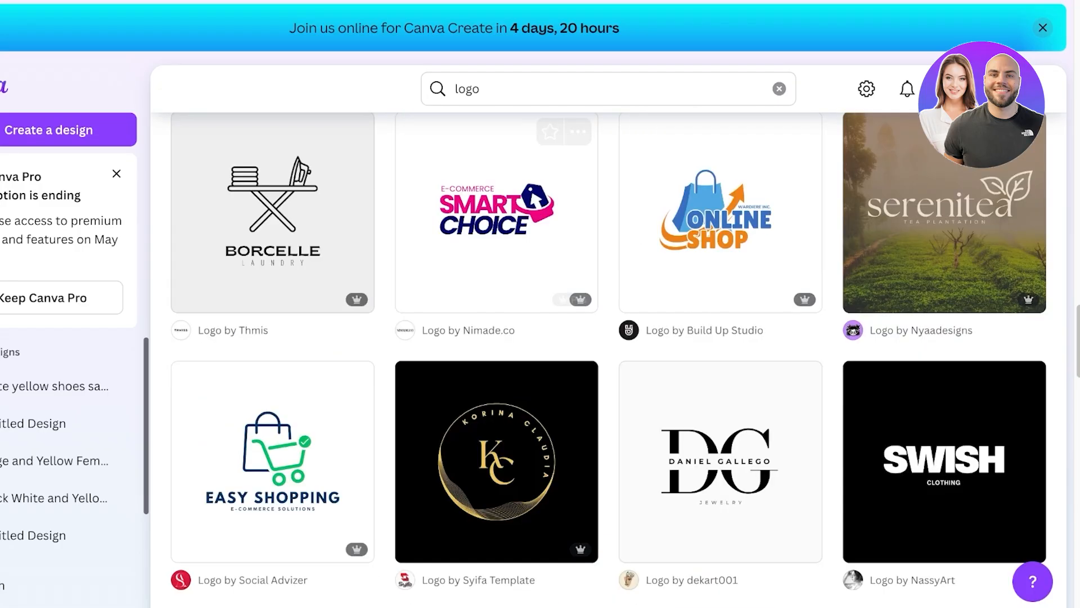
pyautogui.scroll(-3, 608, 360)
pyautogui.scroll(-12, 608, 360)
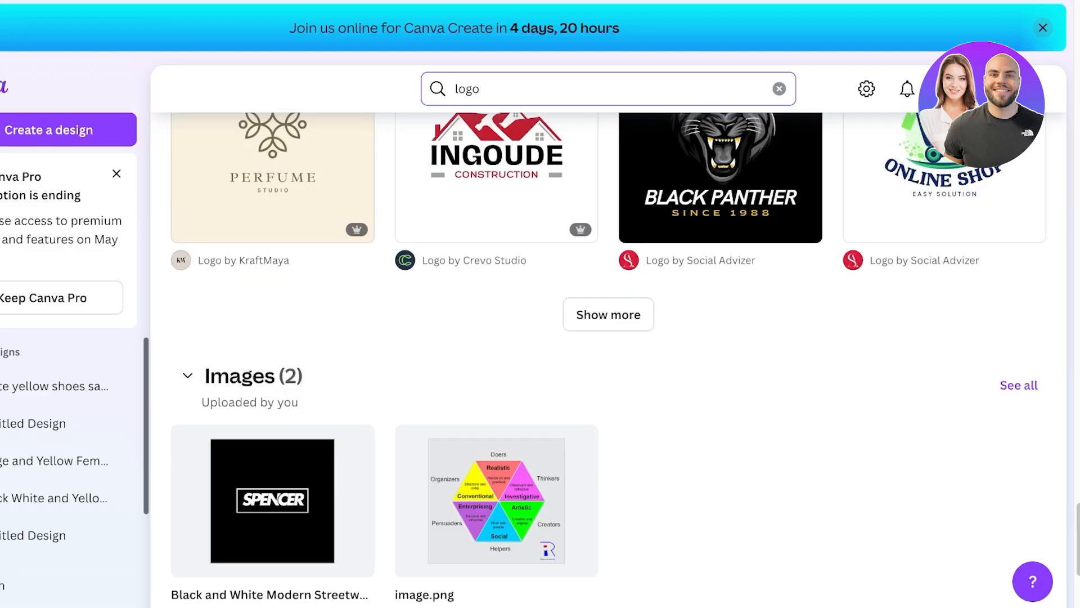
# - Search for "luxury logo" and open the black and white VS fashion brand template by taras95 for editing
pyautogui.click(454, 88)
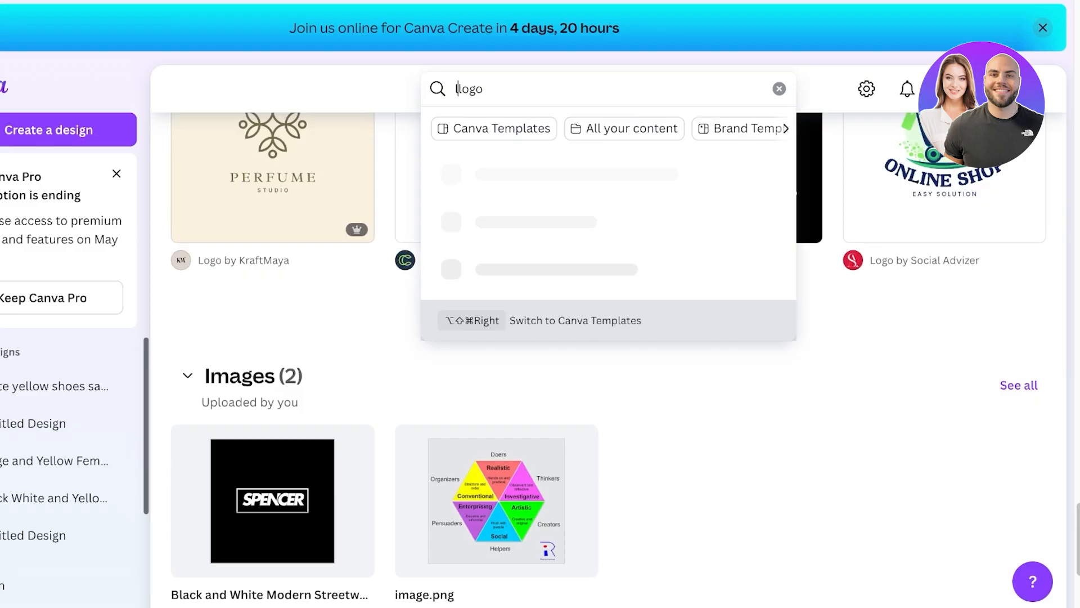
pyautogui.write('luxury')
pyautogui.press('Return')
pyautogui.scroll(-5, 496, 259)
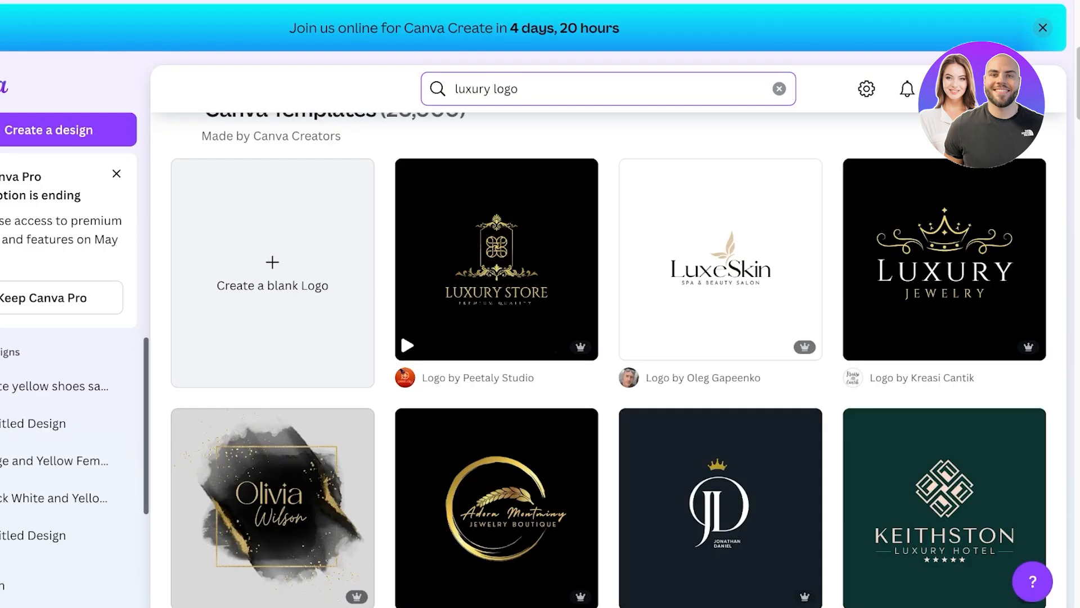
pyautogui.scroll(-15, 496, 259)
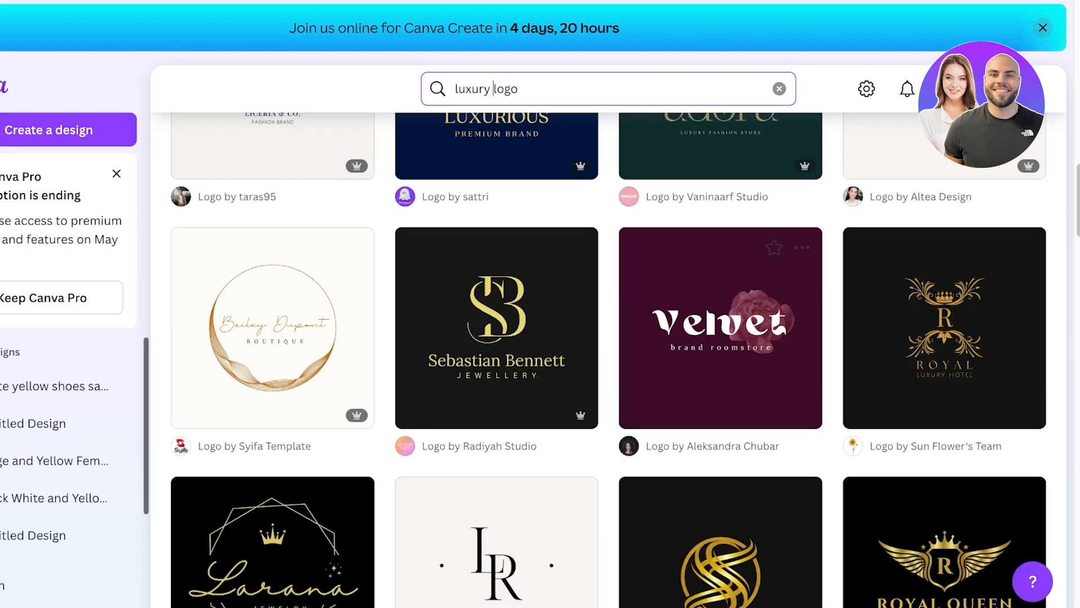
pyautogui.scroll(4, 607, 360)
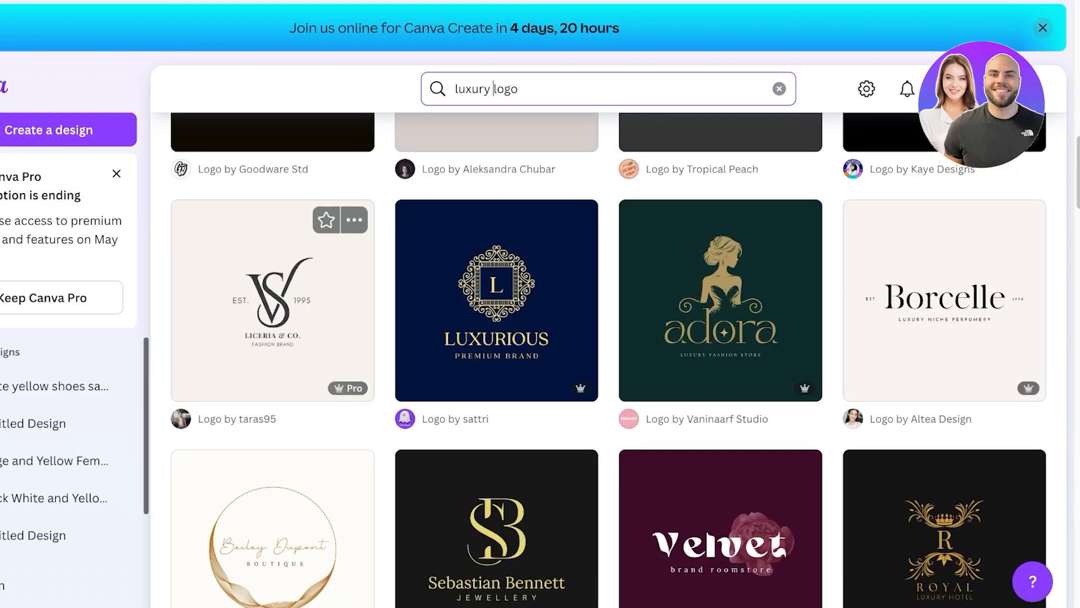
pyautogui.click(273, 303)
pyautogui.click(816, 150)
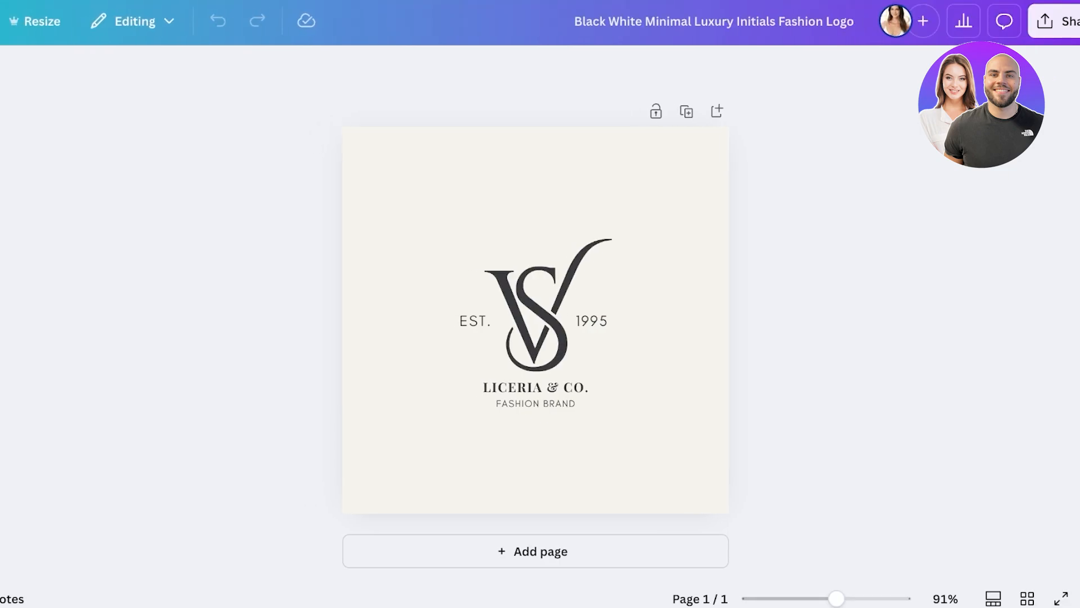
# - Change the brand name under the VS monogram to "VESSA STEVES" and delete the "FASHION BRAND" tagline
pyautogui.click(540, 306)
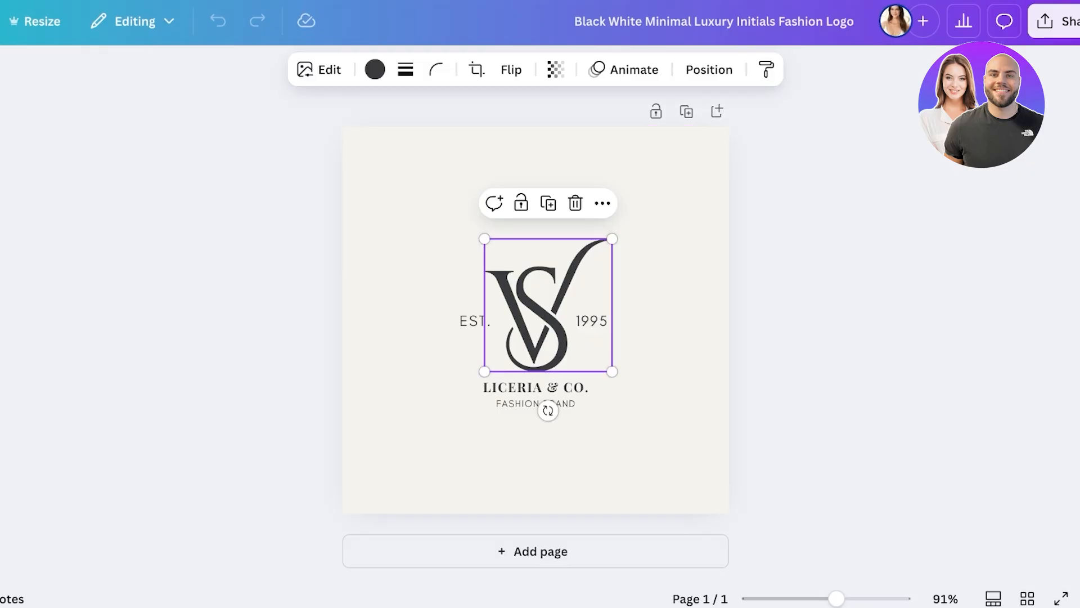
pyautogui.doubleClick(536, 387)
pyautogui.write('VI')
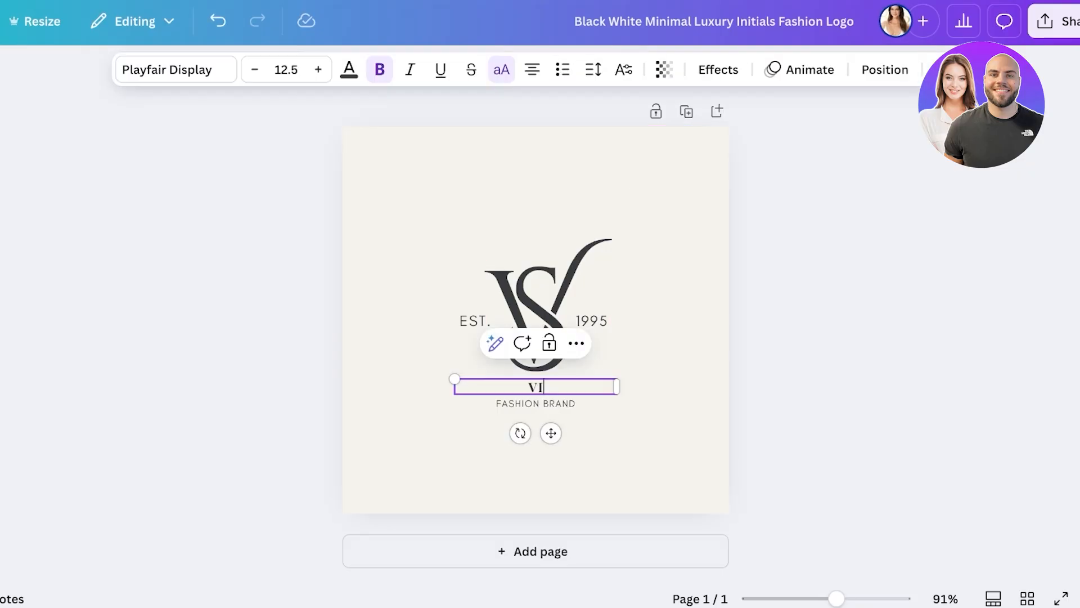
pyautogui.write('L')
pyautogui.press('BackSpace')
pyautogui.press('BackSpace')
pyautogui.write('ESSA ST')
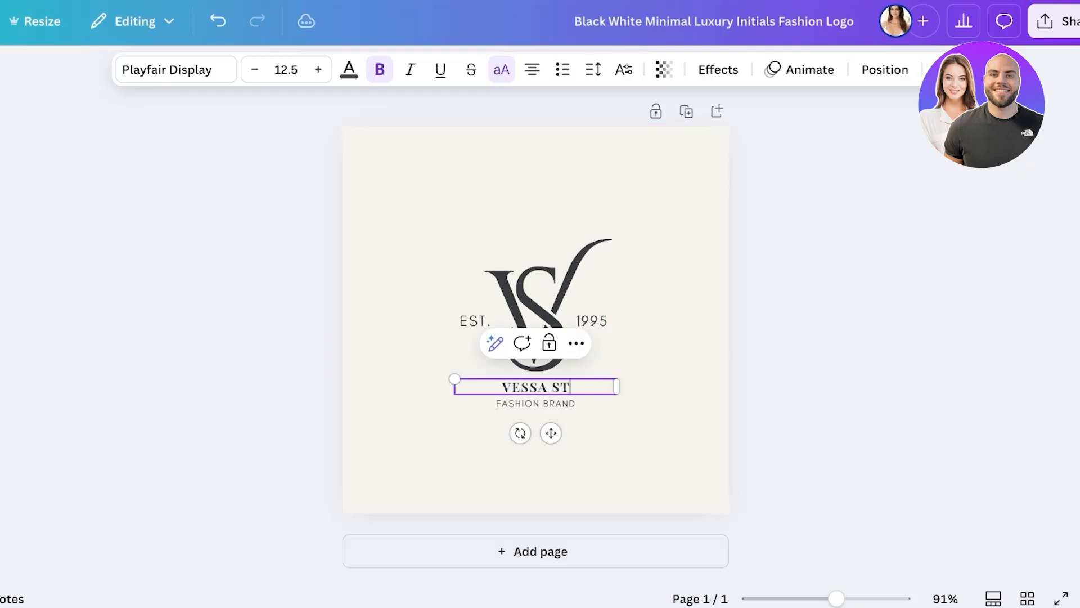
pyautogui.write('EVES')
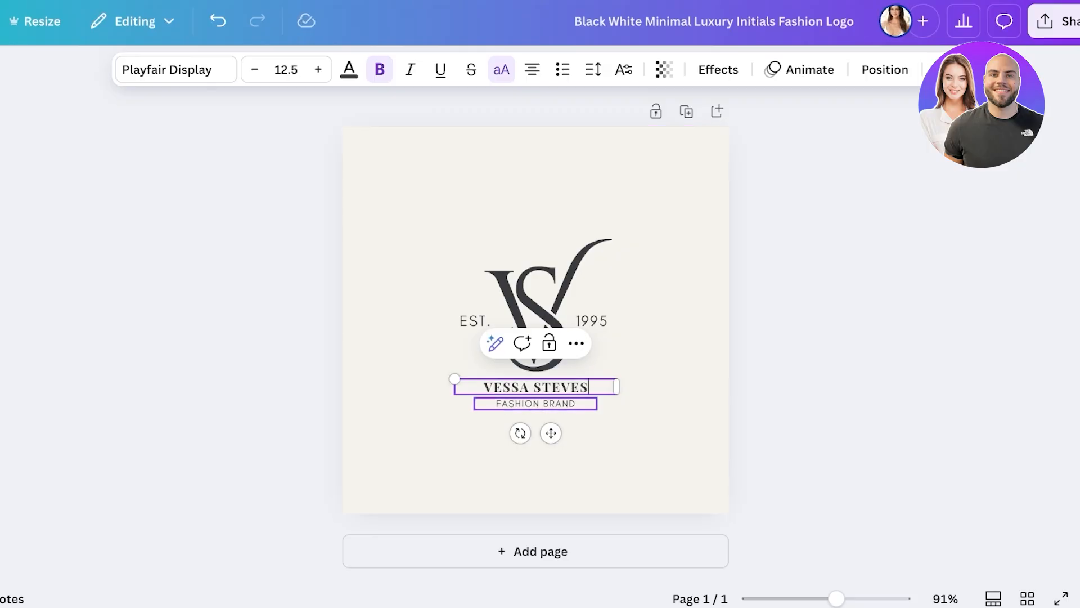
pyautogui.click(536, 403)
pyautogui.press('Delete')
# - Download the logo design as a PNG with a transparent background
pyautogui.click(1063, 21)
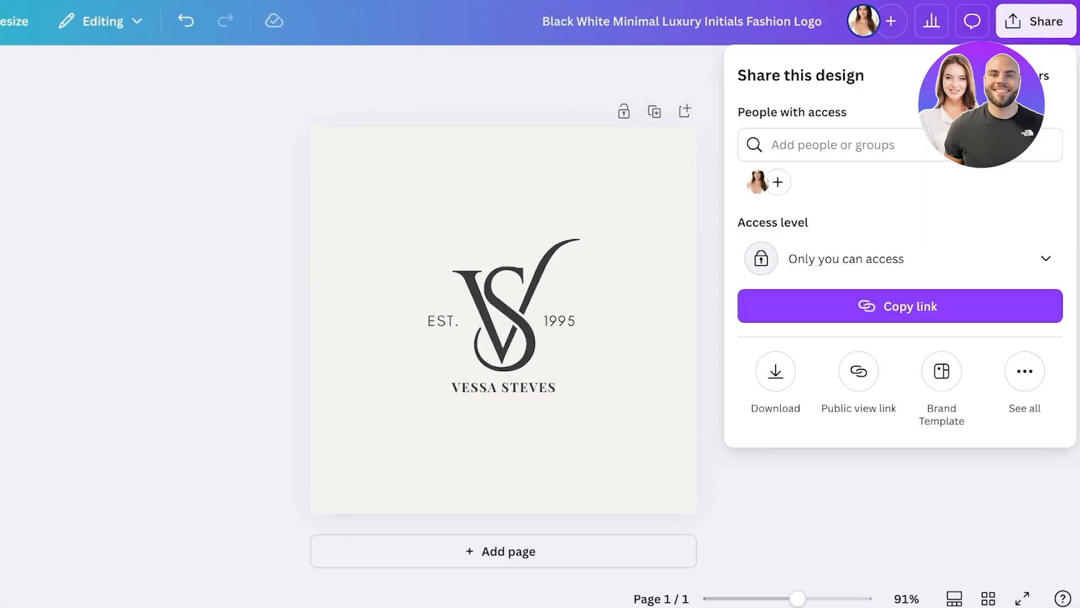
pyautogui.click(775, 370)
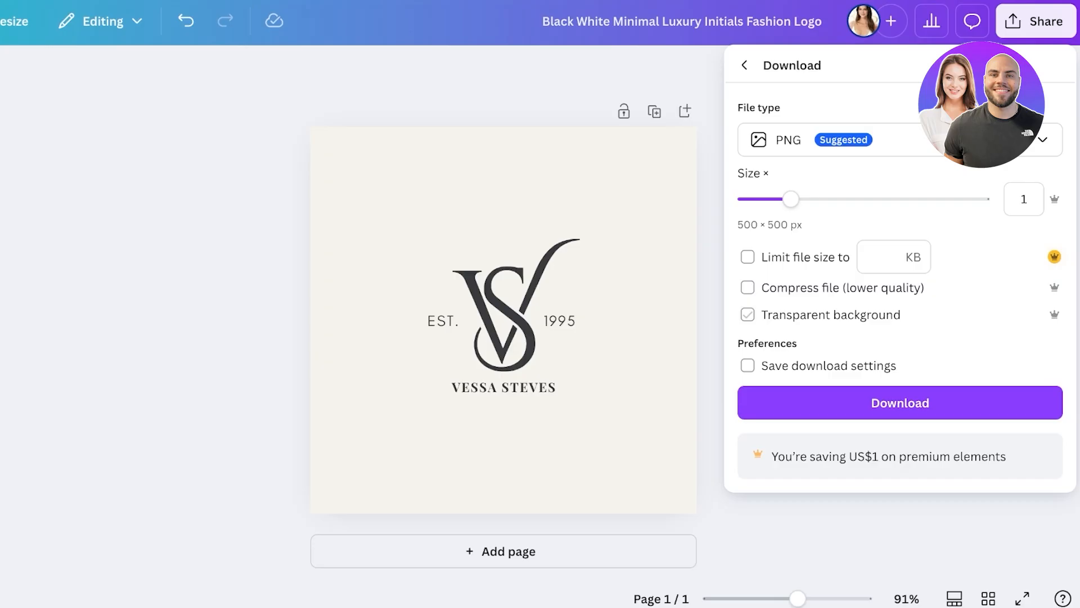
pyautogui.click(900, 403)
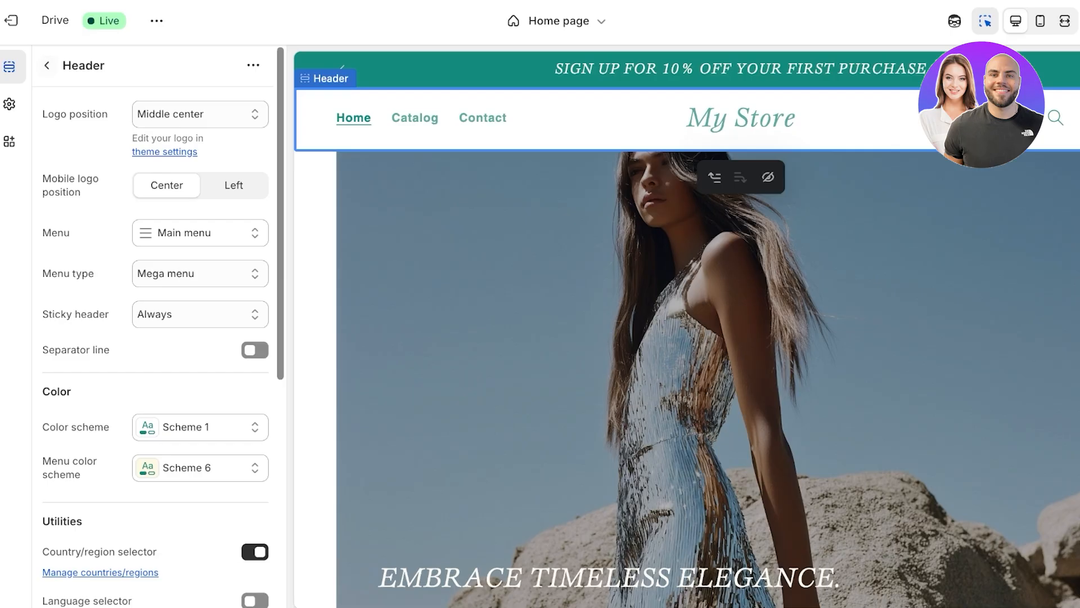
# - Switch to the Shopify theme editor and examine the header section's logo, menu and color settings
pyautogui.click(200, 114)
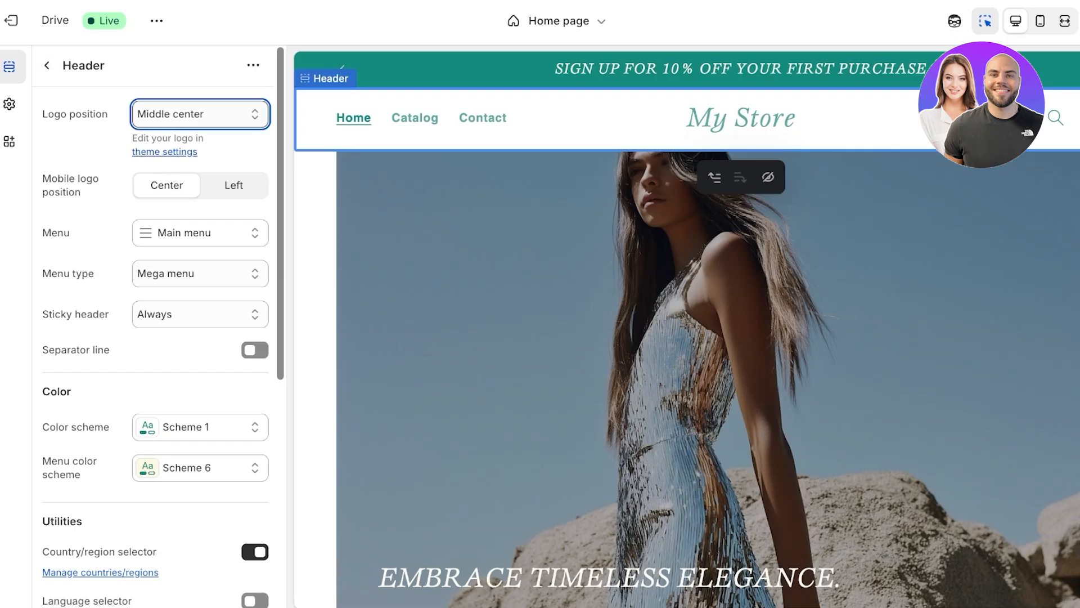
pyautogui.scroll(-7, 158, 337)
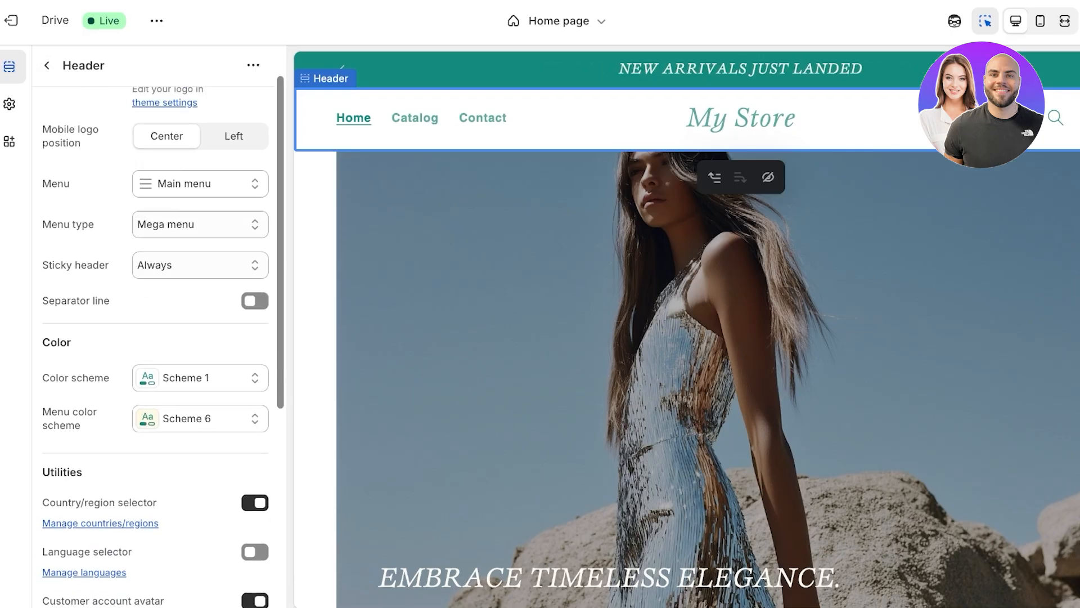
pyautogui.scroll(7, 152, 338)
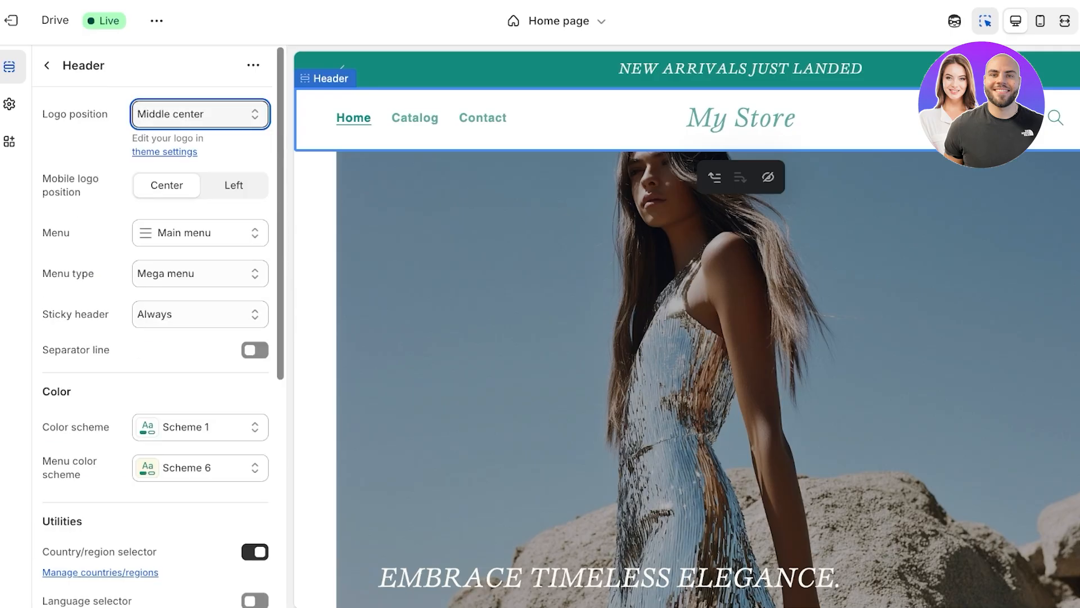
pyautogui.click(47, 66)
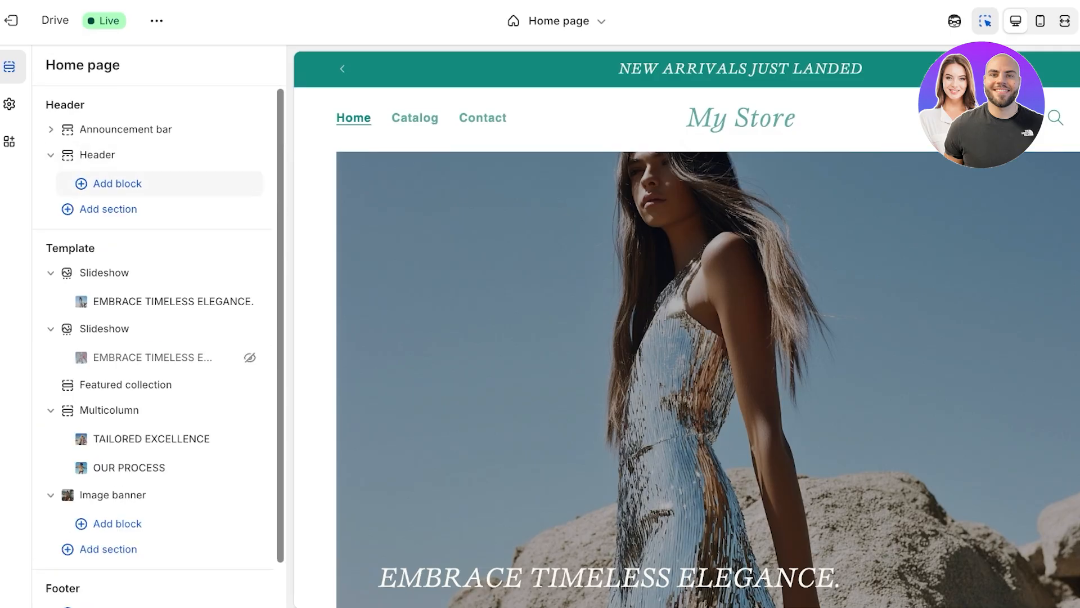
pyautogui.click(117, 184)
pyautogui.click(117, 156)
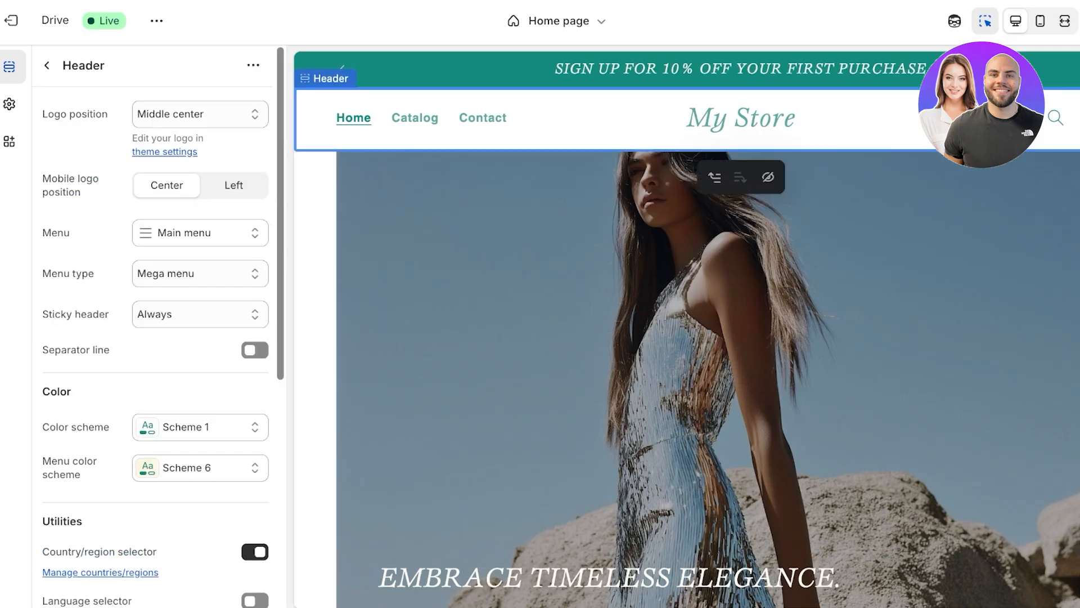
pyautogui.click(46, 66)
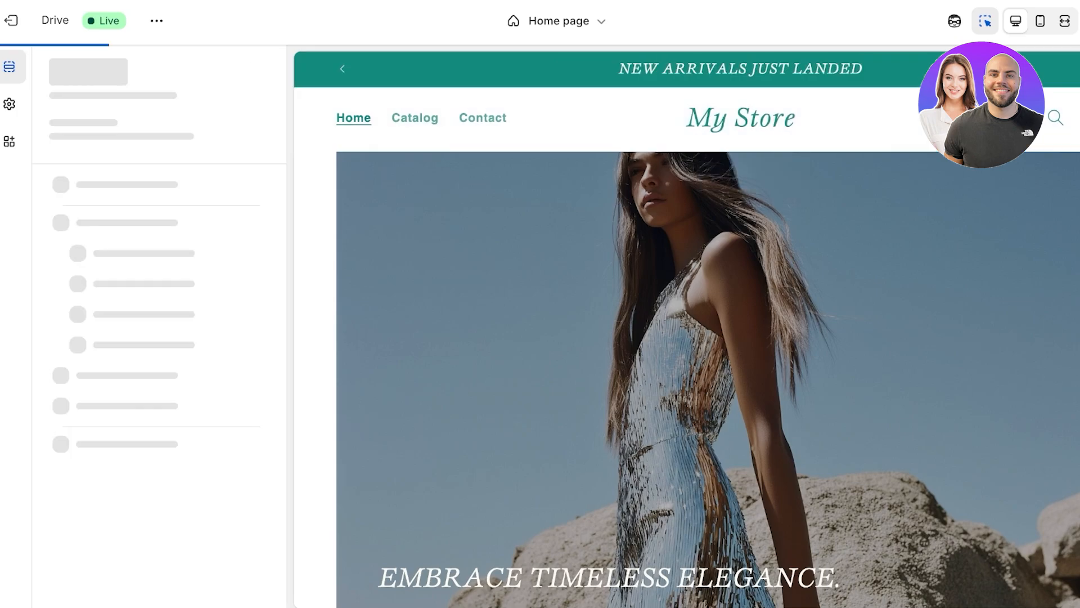
pyautogui.click(117, 155)
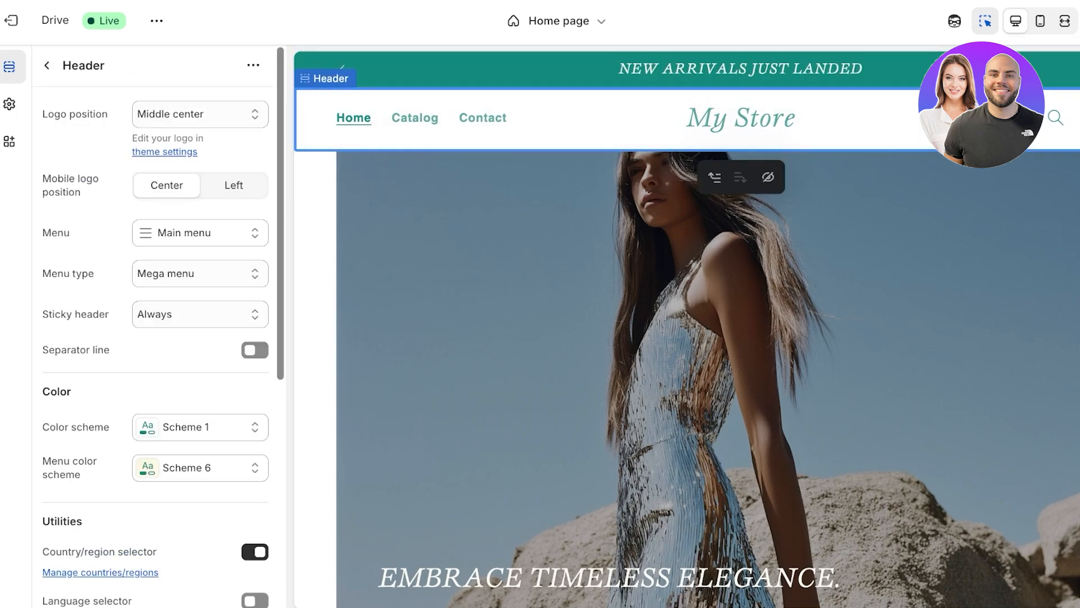
# - Upload the downloaded VS logo PNG in the theme settings and set it as the store logo
pyautogui.click(164, 152)
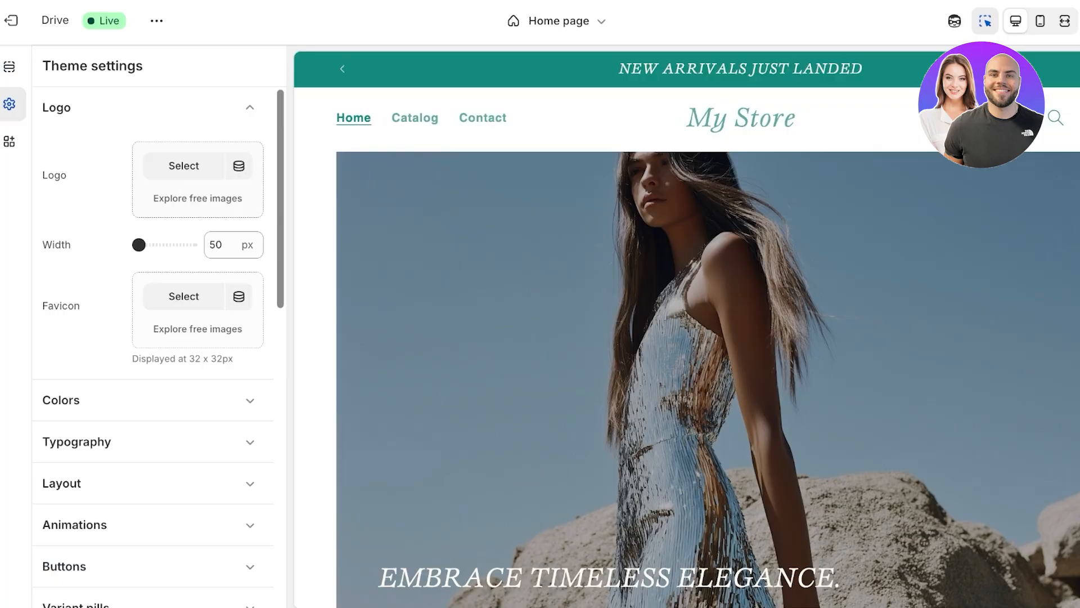
pyautogui.click(184, 165)
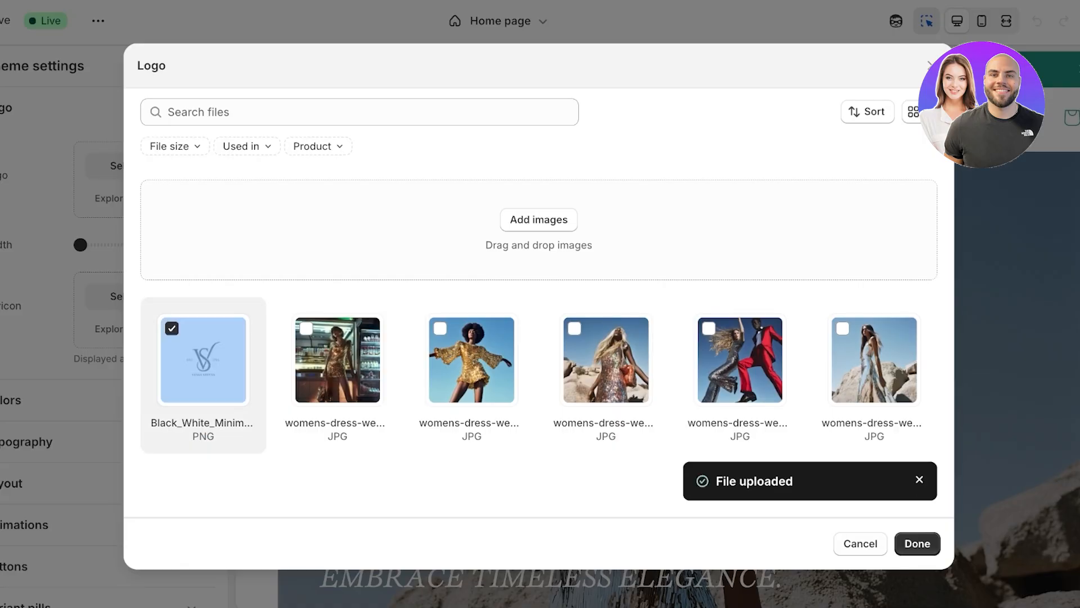
pyautogui.click(917, 543)
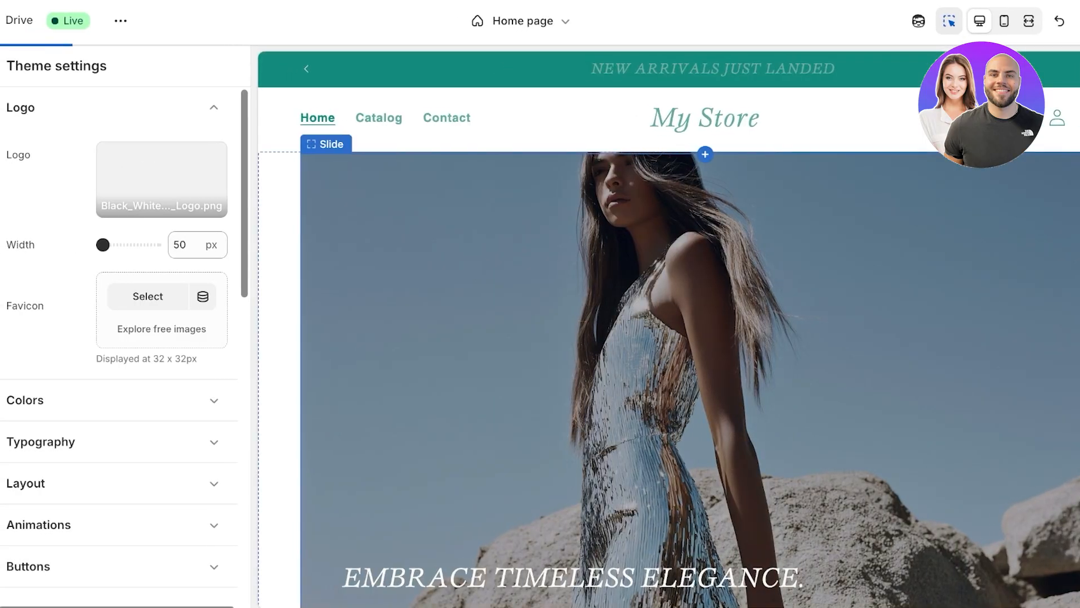
# - Check the logo in the home page preview and inspect the slideshow and featured collection sections
pyautogui.scroll(-15, 669, 329)
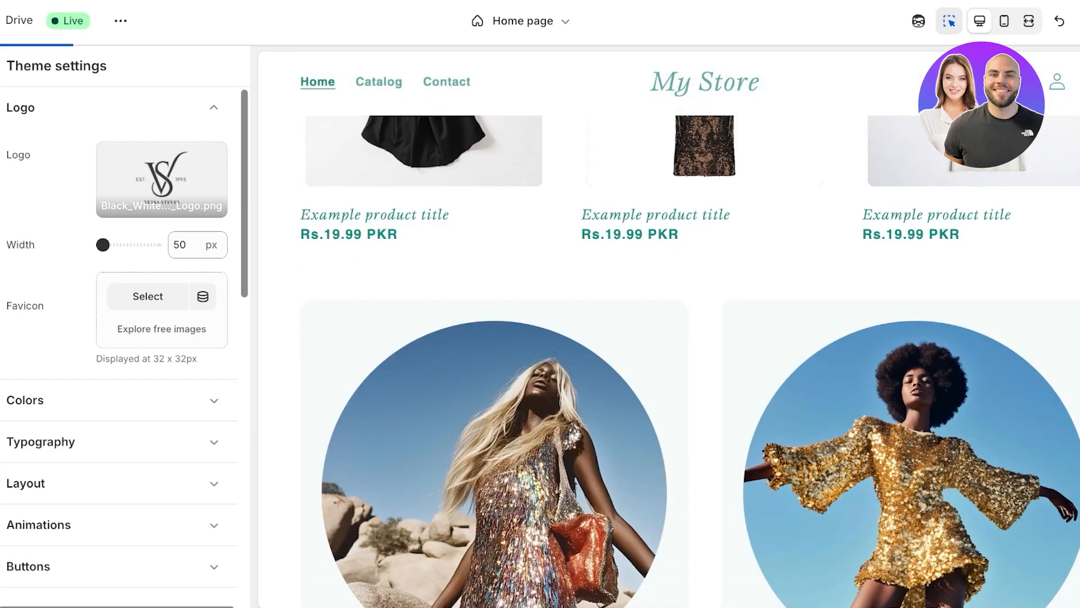
pyautogui.scroll(15, 668, 329)
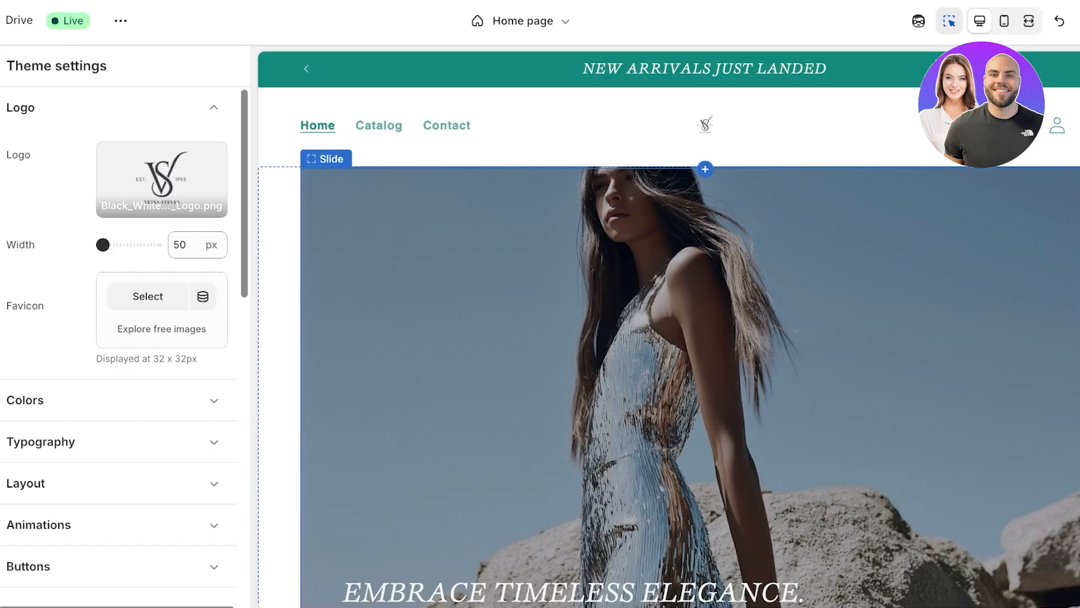
pyautogui.scroll(-8, 668, 329)
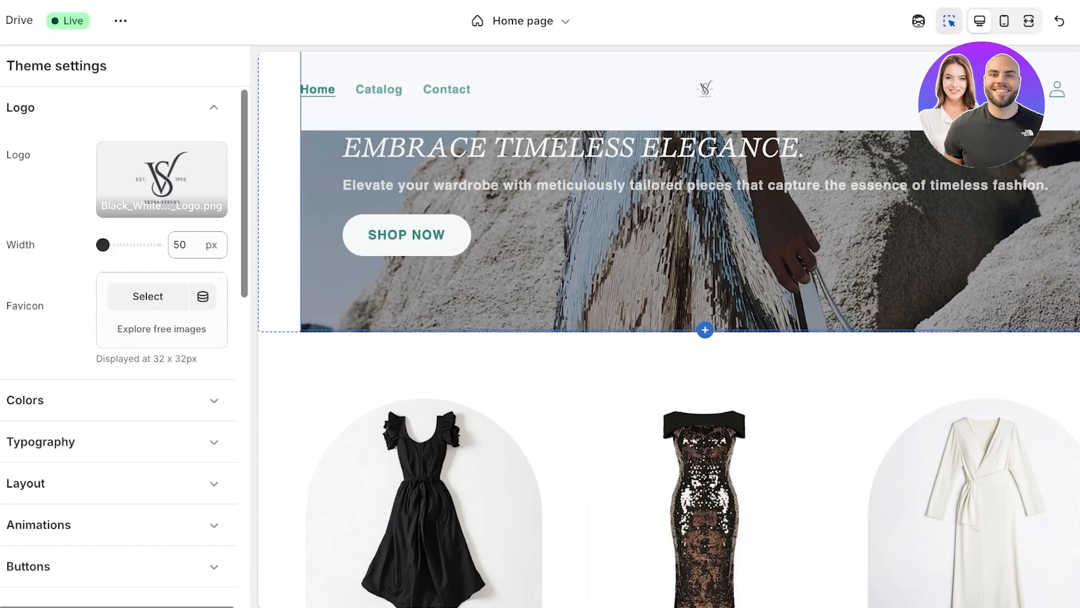
pyautogui.click(573, 148)
pyautogui.scroll(-3, 669, 330)
pyautogui.click(619, 337)
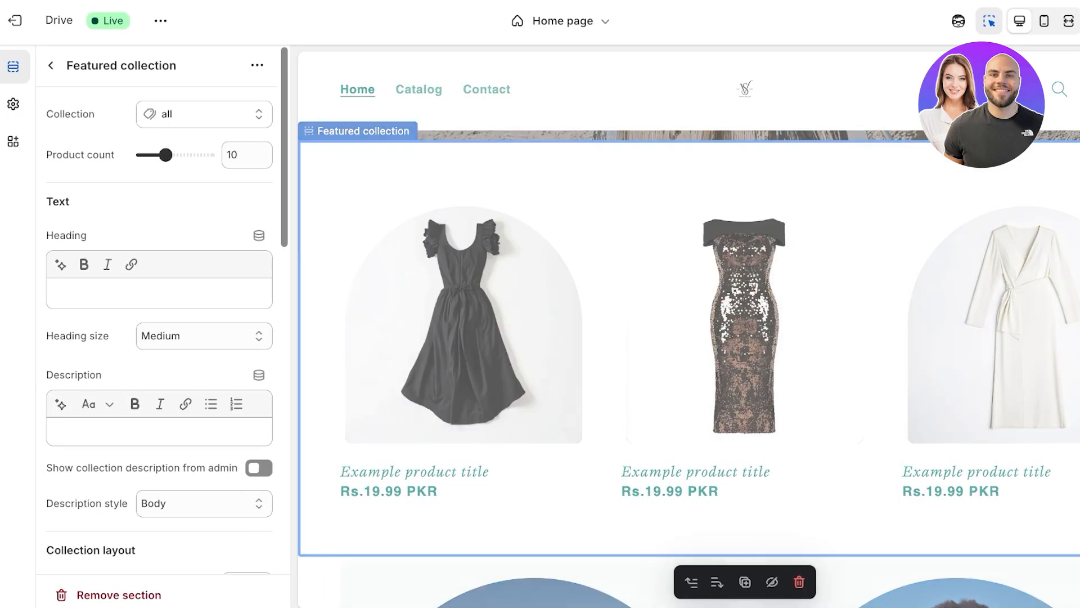
# - Leave the theme editor and start adding a new product in the store admin
pyautogui.click(15, 20)
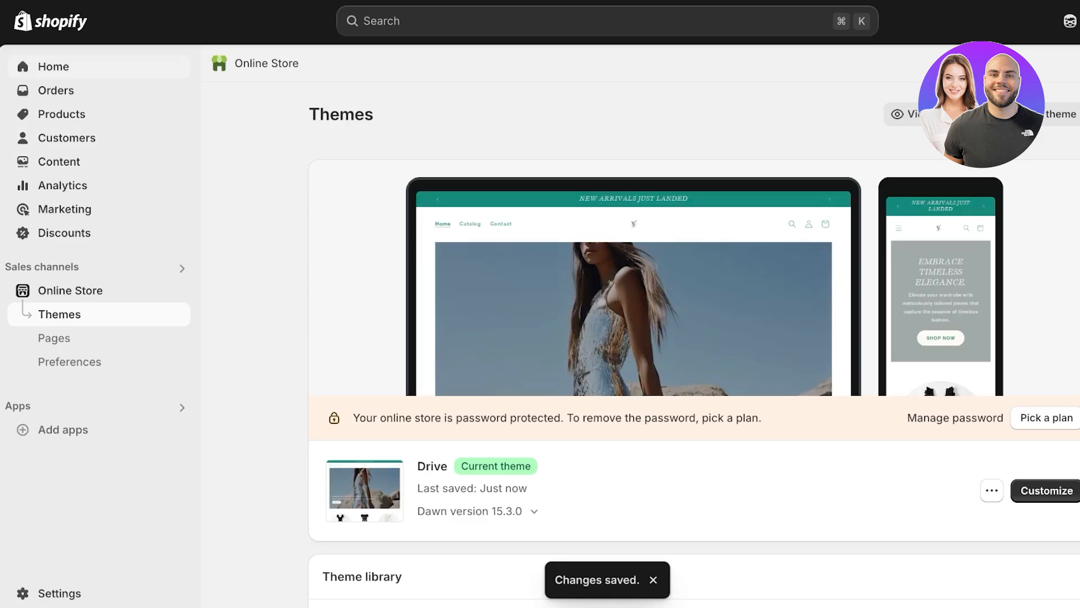
pyautogui.click(56, 90)
pyautogui.click(62, 167)
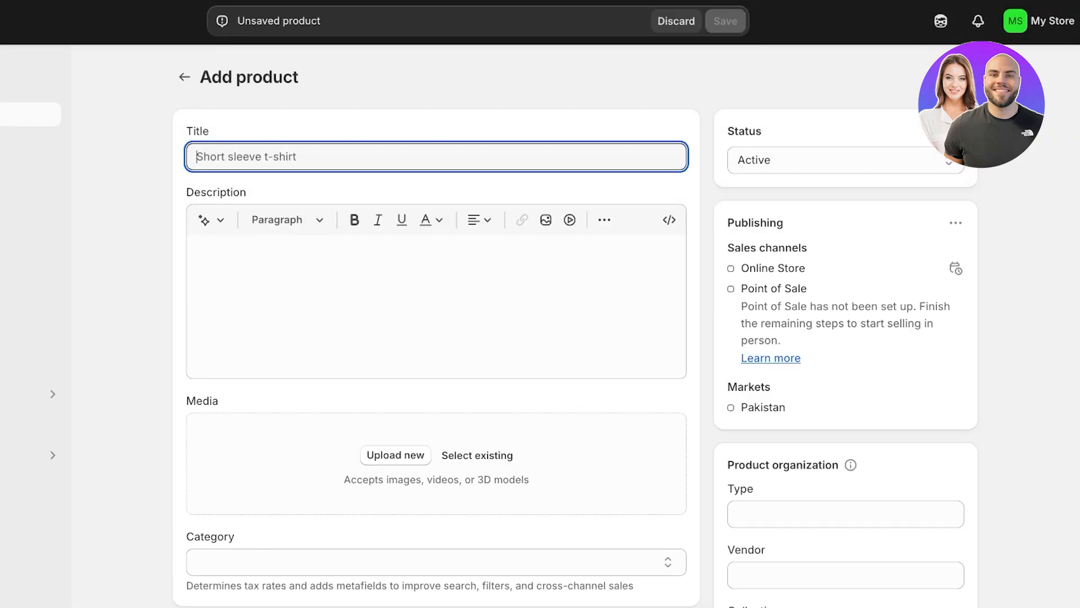
# - Title the new product "Ruffle Pleat Set"
pyautogui.write('Ruffle')
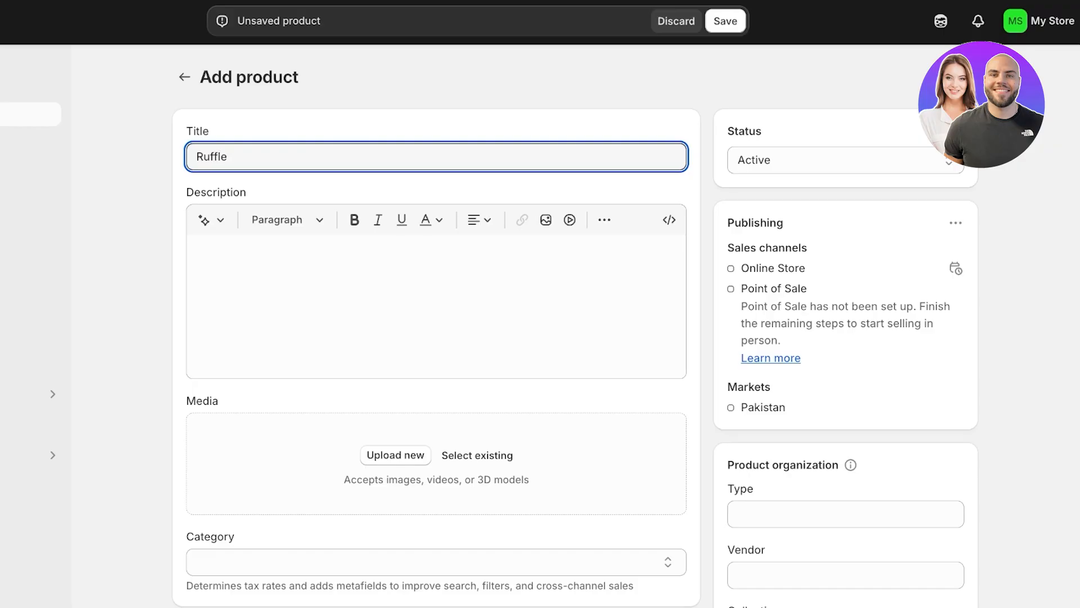
pyautogui.write(' Pleats')
pyautogui.press('BackSpace')
pyautogui.write('Dre')
pyautogui.press('BackSpace')
pyautogui.press('BackSpace')
pyautogui.press('BackSpace')
pyautogui.write('Set')
# - Enter "A cotton ruffled 2 piece set with a croptop and pants. luxury made" as the keywords for generating the product description
pyautogui.click(212, 220)
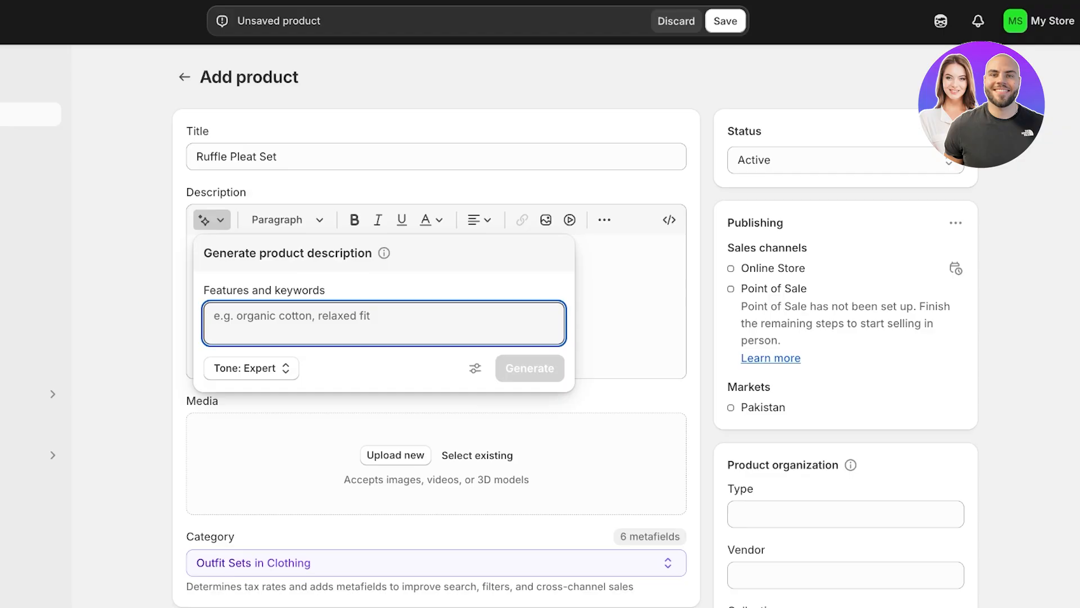
pyautogui.write('A ')
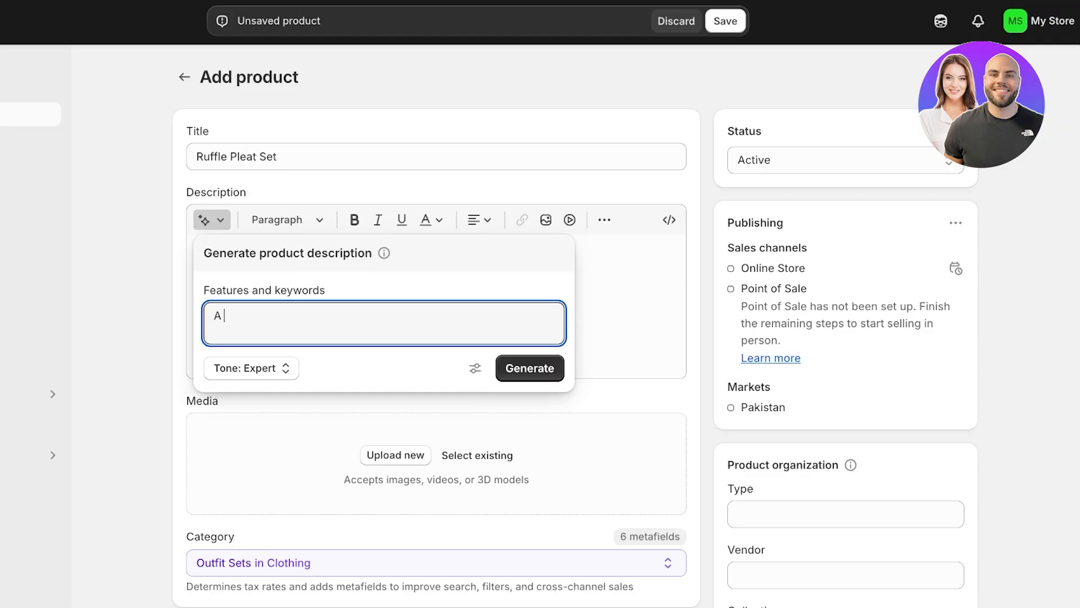
pyautogui.write('cotton ruffled c')
pyautogui.press('BackSpace')
pyautogui.write('2 p')
pyautogui.press('BackSpace')
pyautogui.write('piece ')
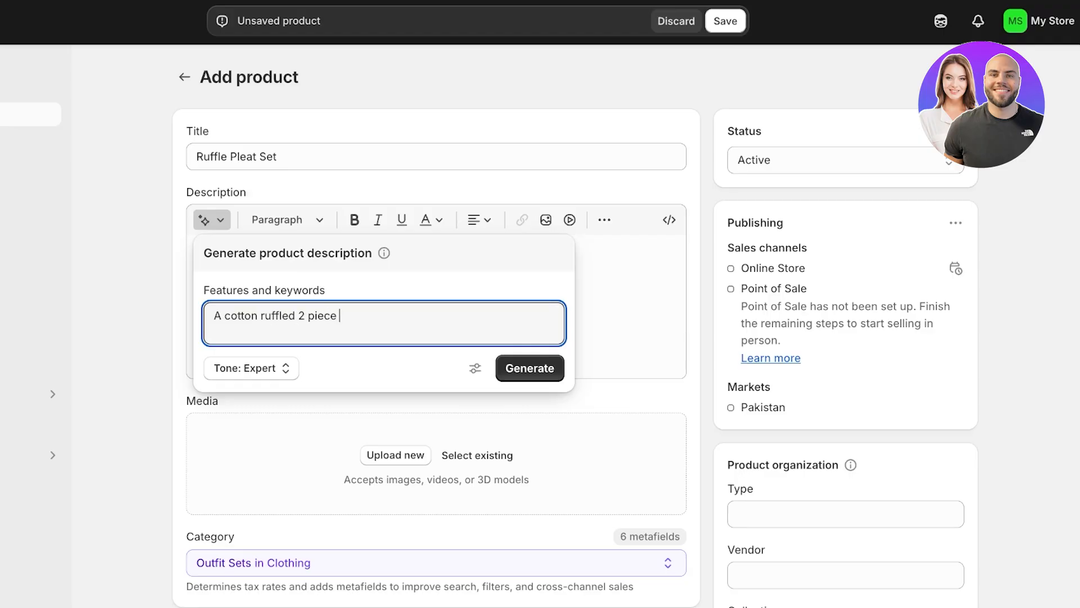
pyautogui.write('set with a croptop and pants. luc')
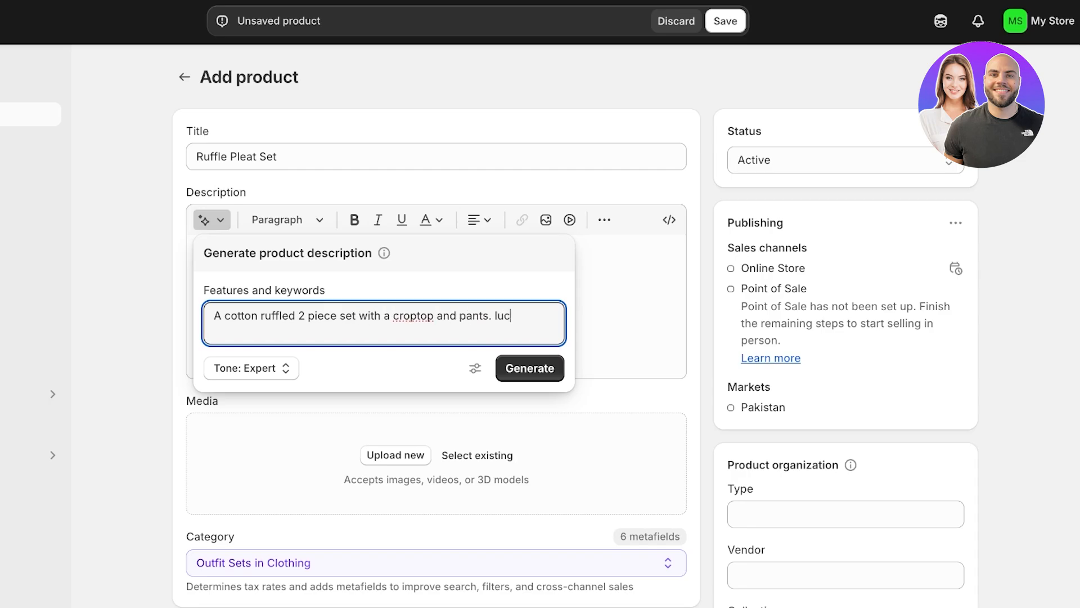
pyautogui.press('BackSpace')
pyautogui.write('xury made')
# - Generate the product description in a Sophisticated tone and keep the generated text
pyautogui.click(251, 367)
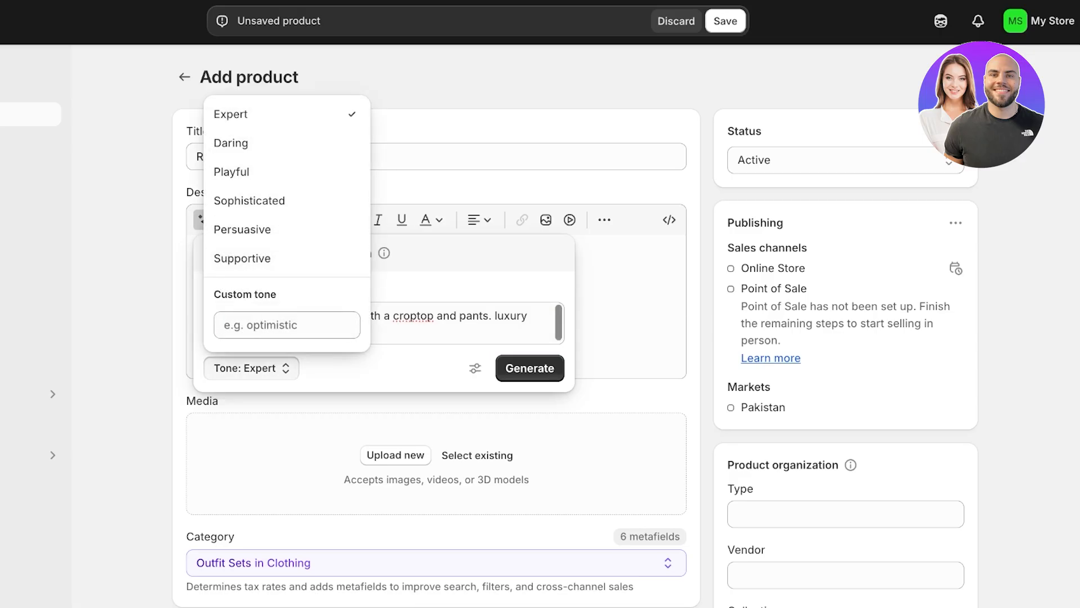
pyautogui.click(250, 201)
pyautogui.click(529, 368)
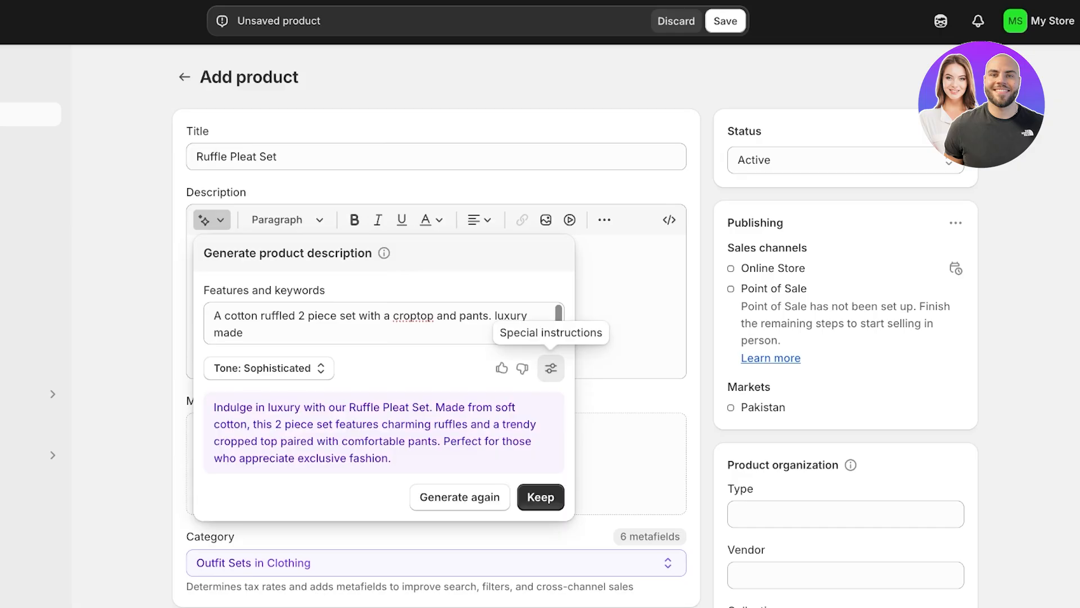
pyautogui.click(551, 368)
pyautogui.click(540, 555)
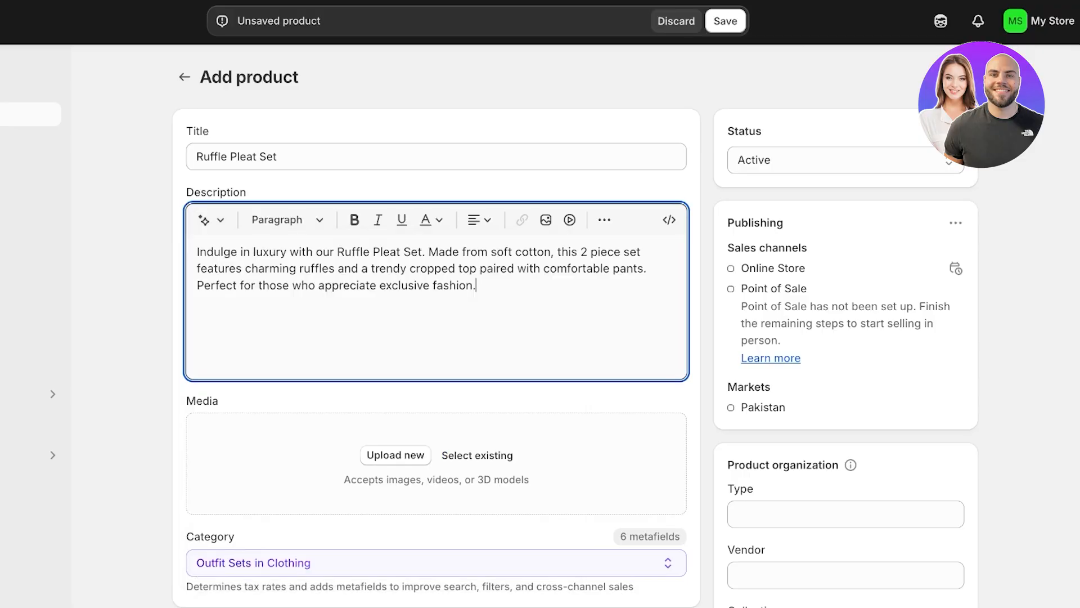
# - Set the product category to the suggested Outfit Sets and save the new product
pyautogui.scroll(-10, 436, 337)
pyautogui.scroll(10, 436, 327)
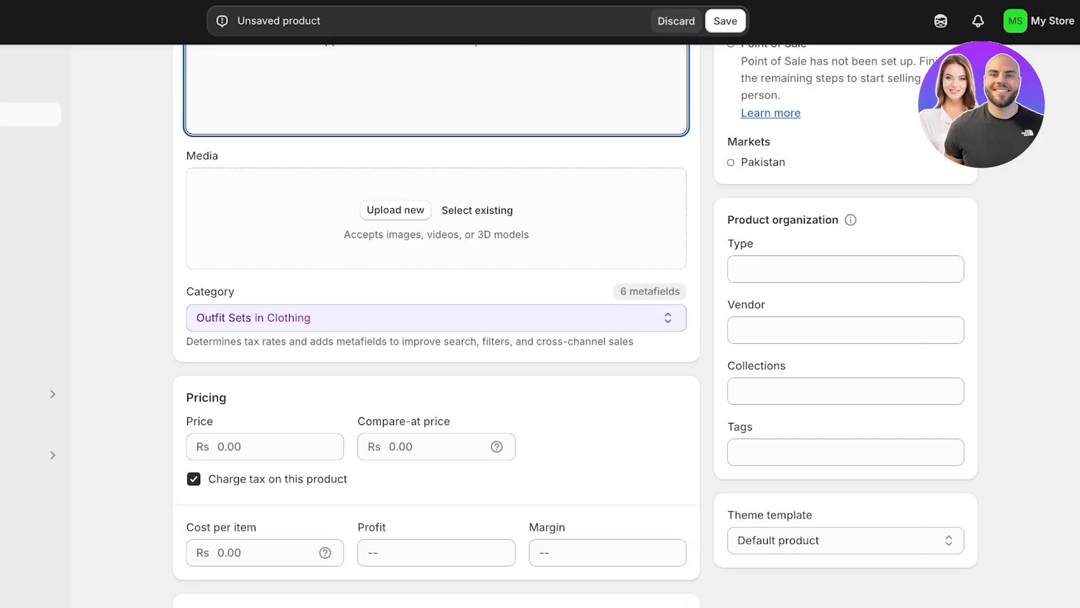
pyautogui.scroll(4, 436, 281)
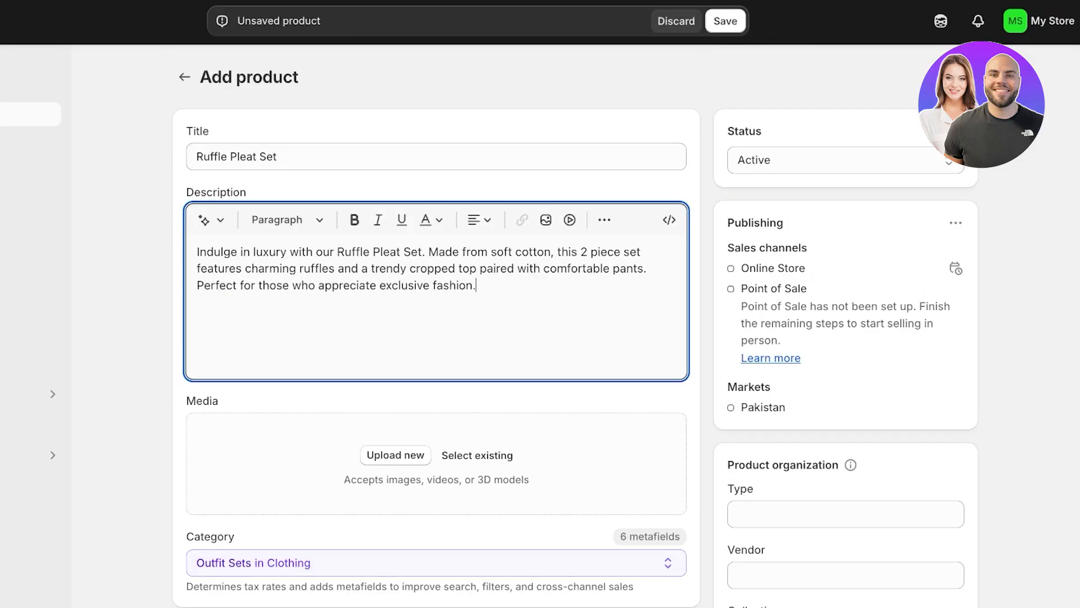
pyautogui.scroll(-3, 436, 281)
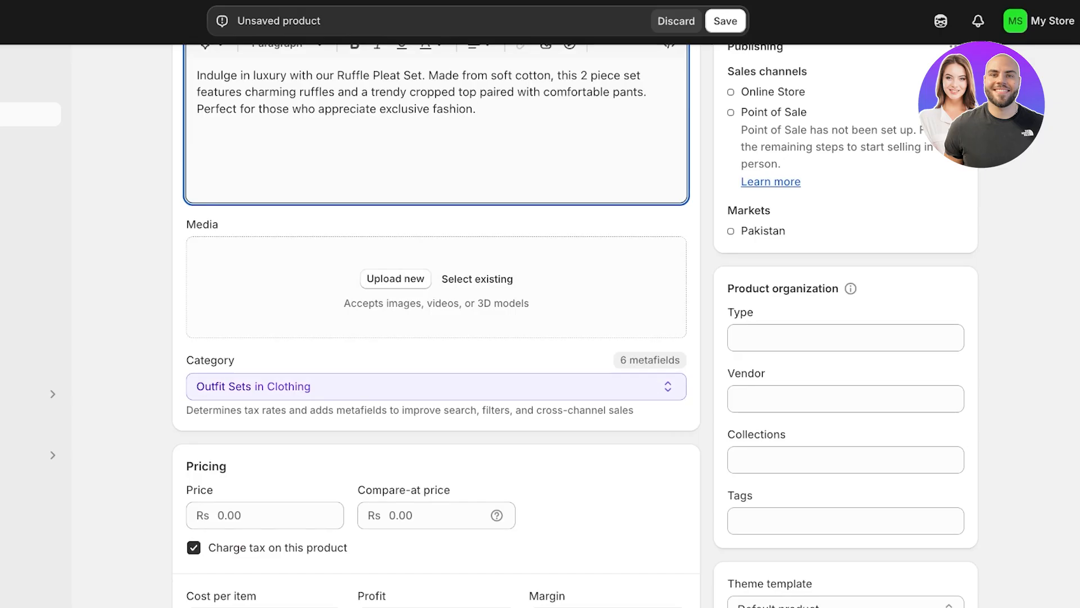
pyautogui.click(242, 386)
pyautogui.scroll(-10, 241, 387)
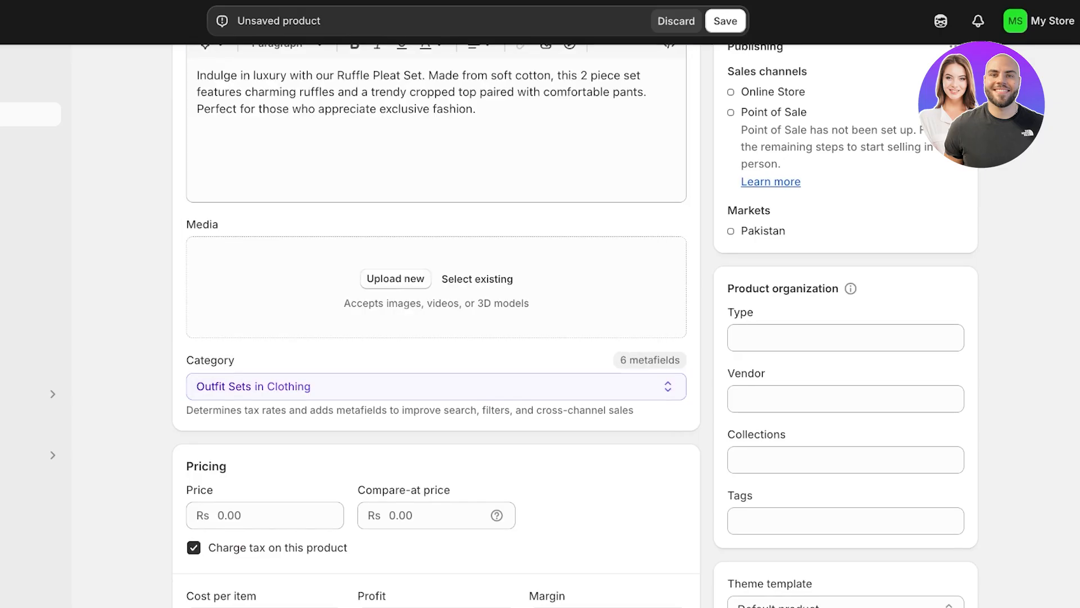
pyautogui.scroll(15, 436, 326)
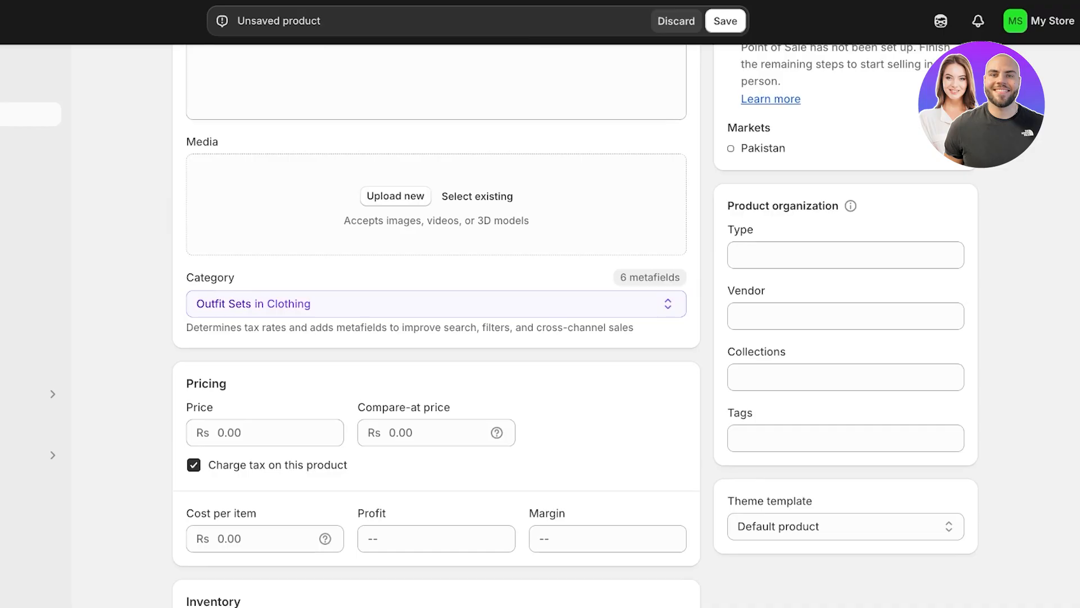
pyautogui.click(726, 21)
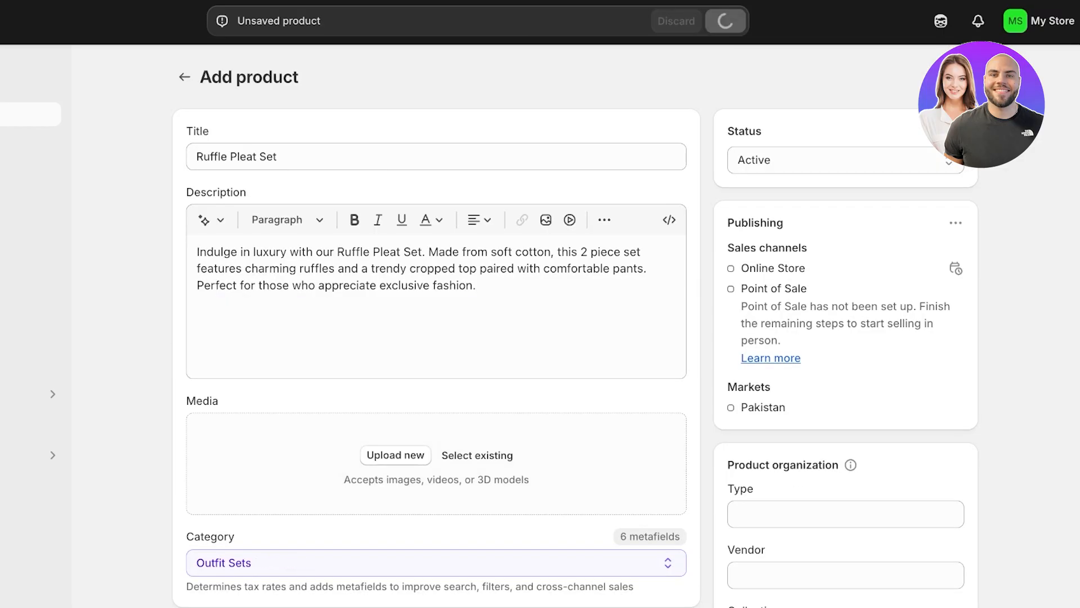